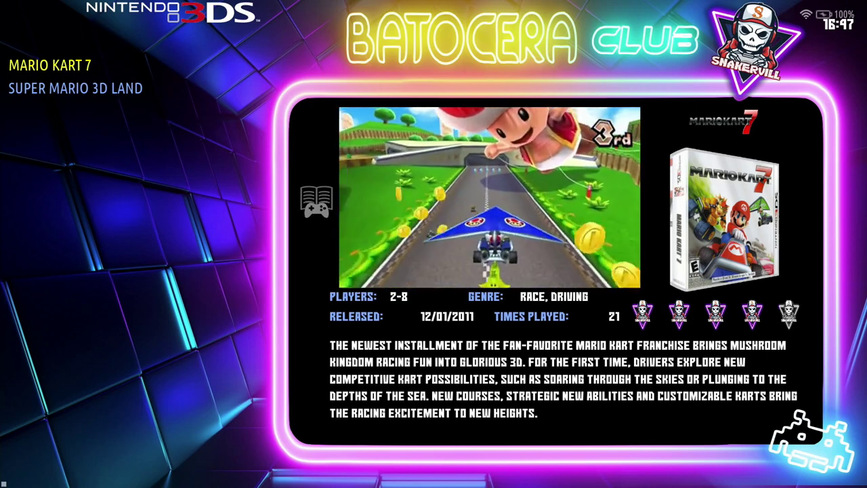
Leave the Nintendo 3DS game list and launch citra-emu-config from the file manager's Applications.
left_click(75, 88)
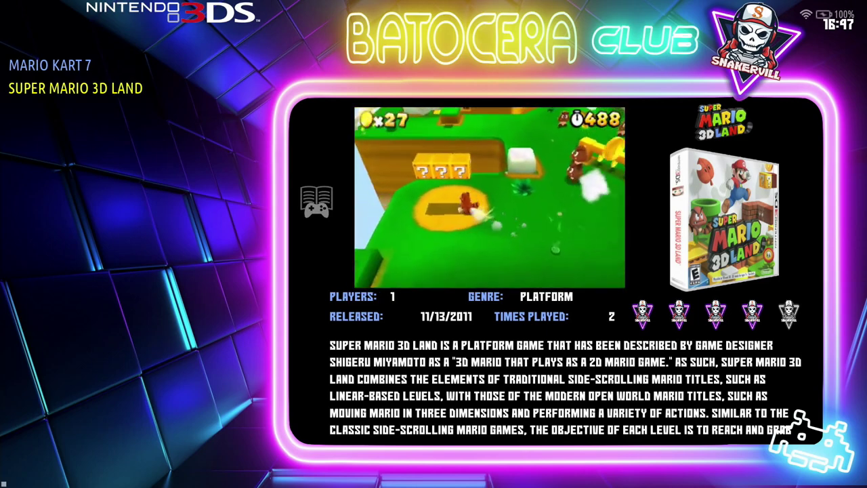
key("Escape")
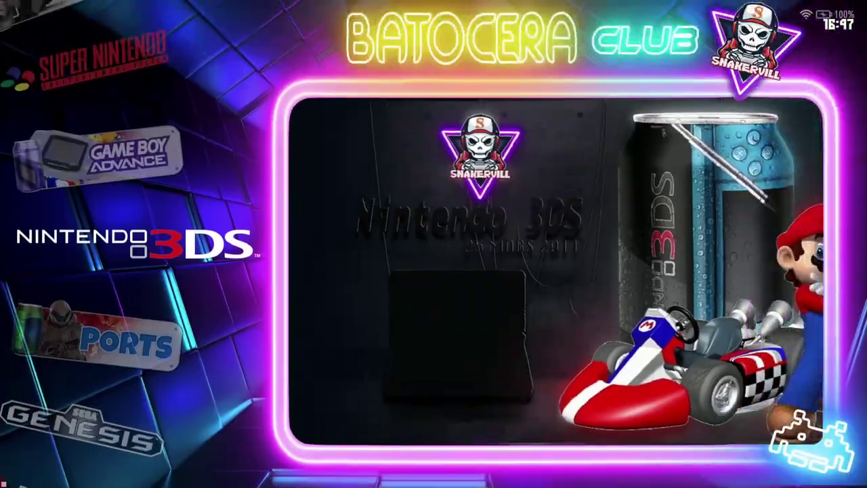
key("F1")
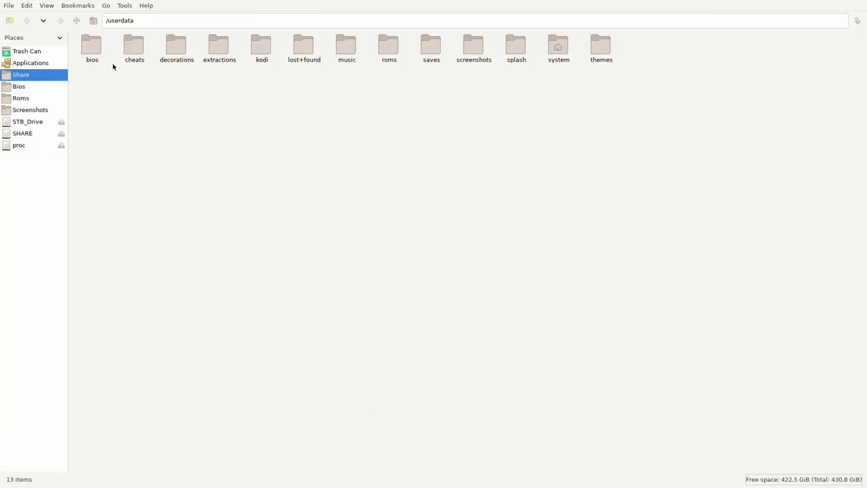
left_click(33, 62)
double_click(132, 51)
Set Citra's internal graphics resolution to 4x Native (1600x960) and save the configuration.
left_click(37, 4)
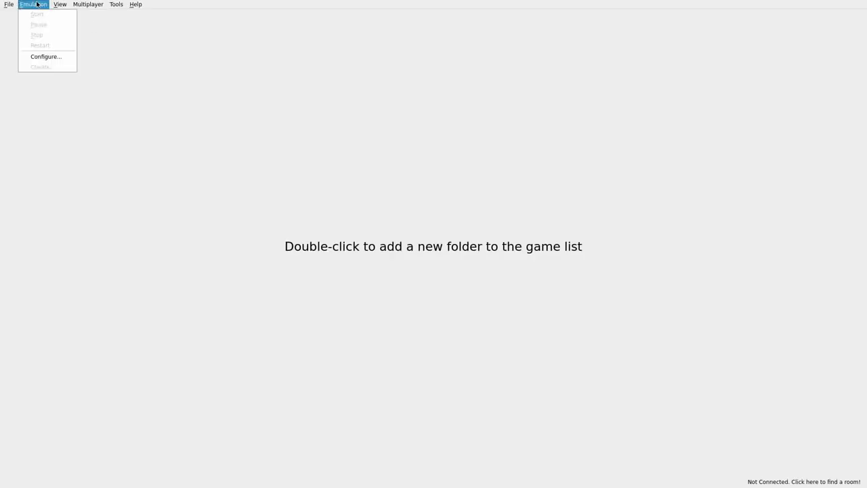
left_click(44, 57)
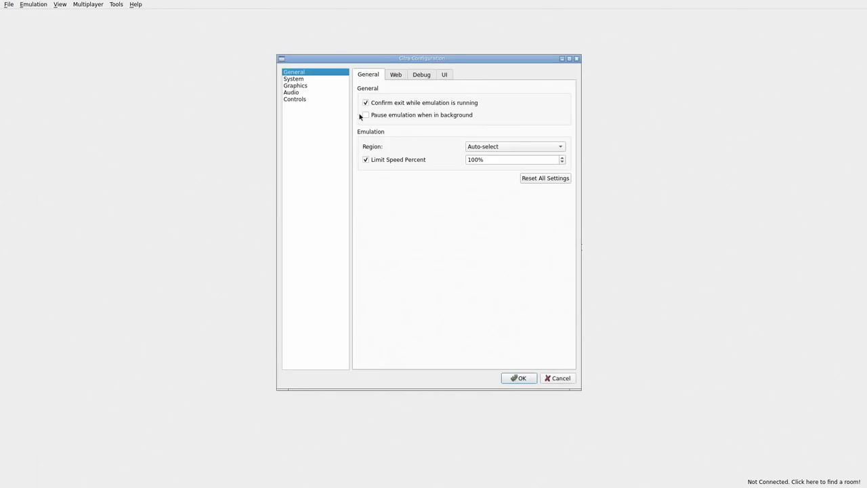
left_click(305, 87)
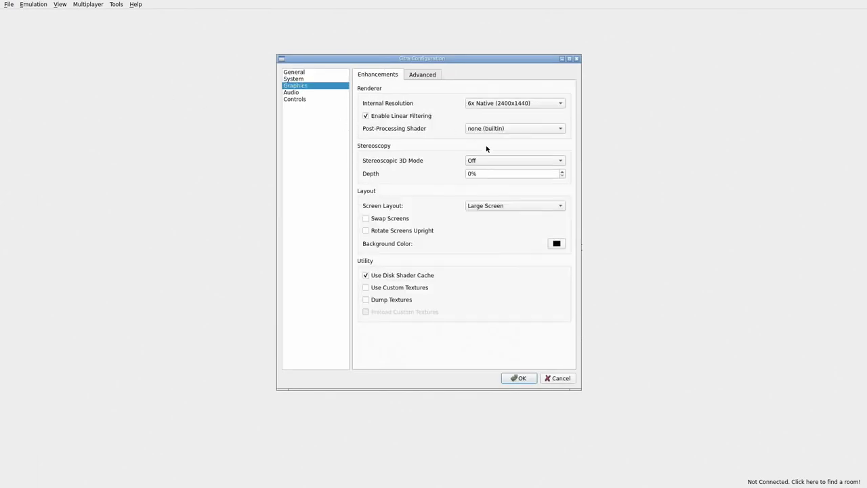
left_click(493, 105)
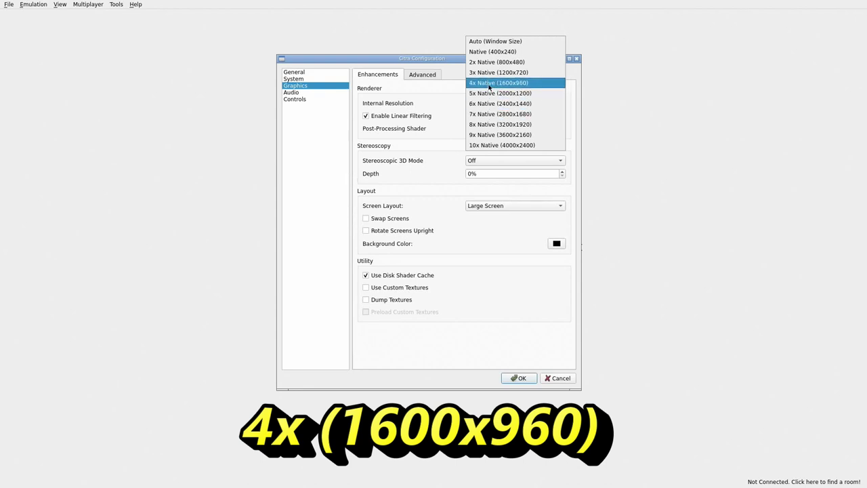
left_click(491, 84)
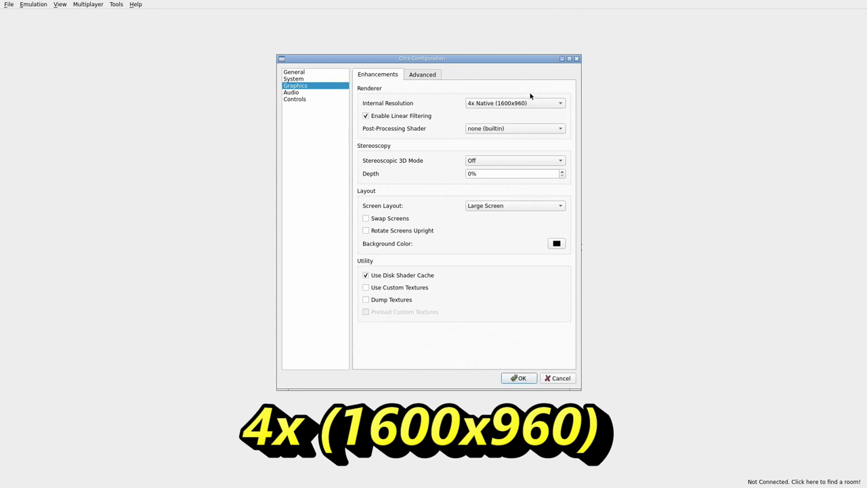
left_click(519, 378)
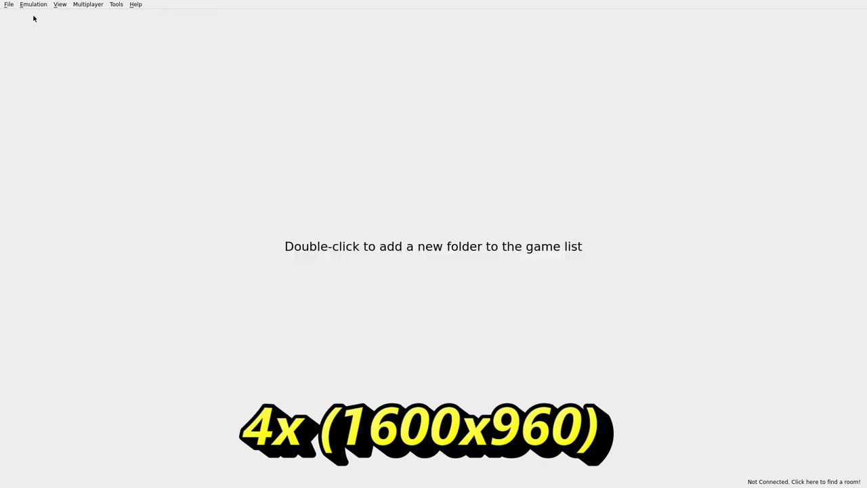
Exit Citra and the file manager, and start Super Mario 3D Land from the Nintendo 3DS system.
left_click(8, 4)
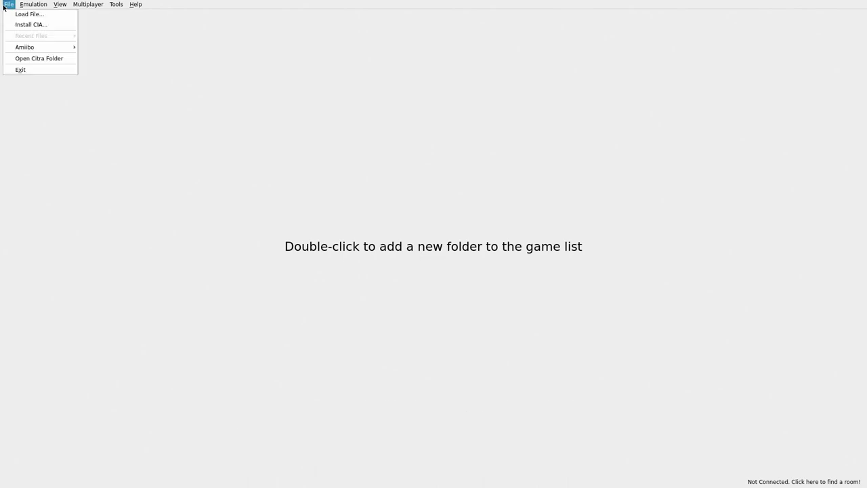
left_click(27, 70)
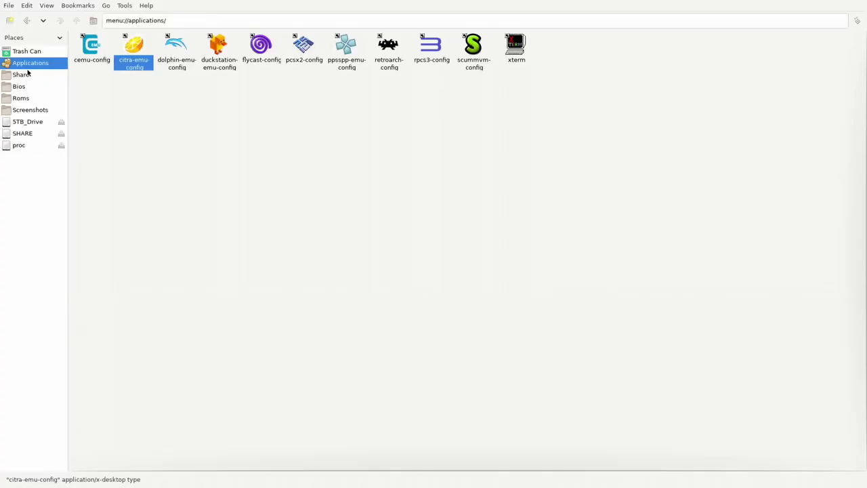
left_click(12, 5)
left_click(27, 74)
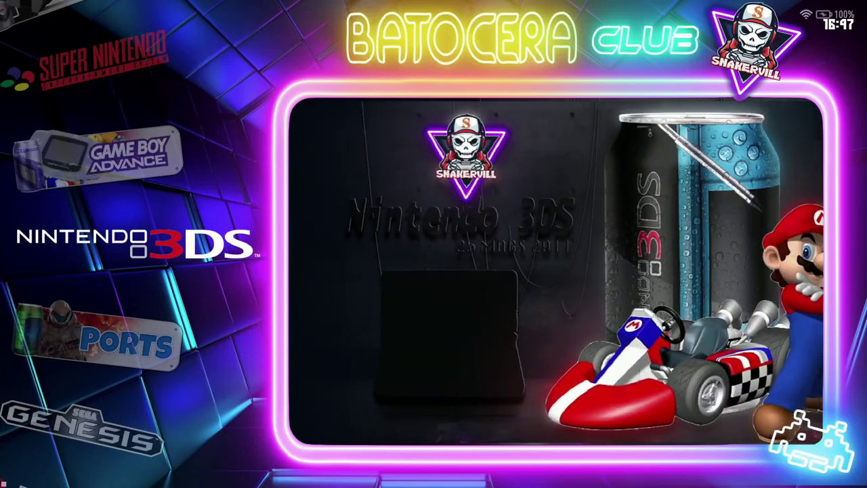
key("Return")
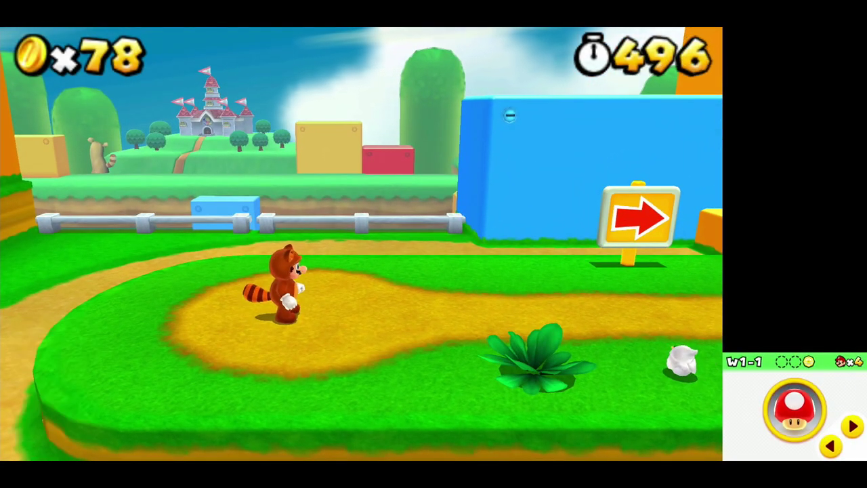
key("Right")
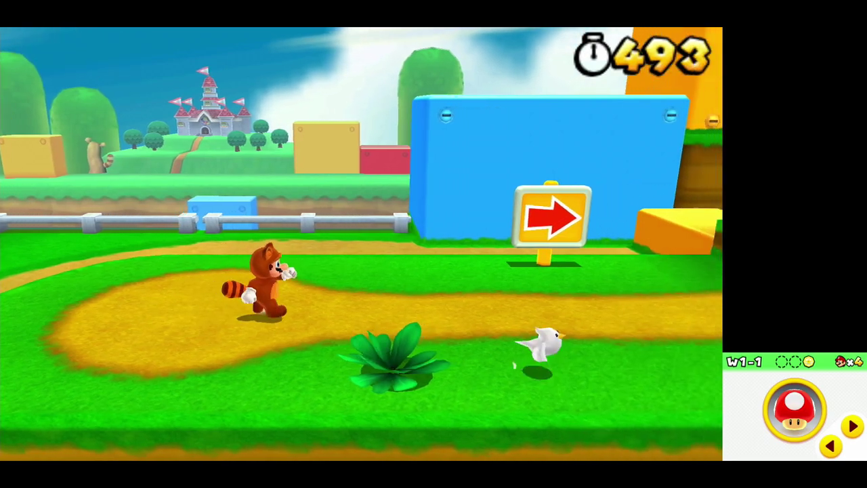
key("Right")
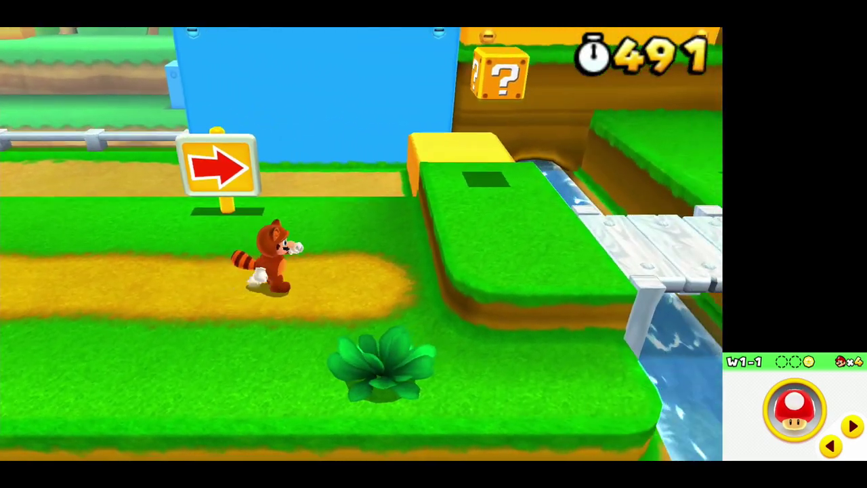
key("Right")
key("a")
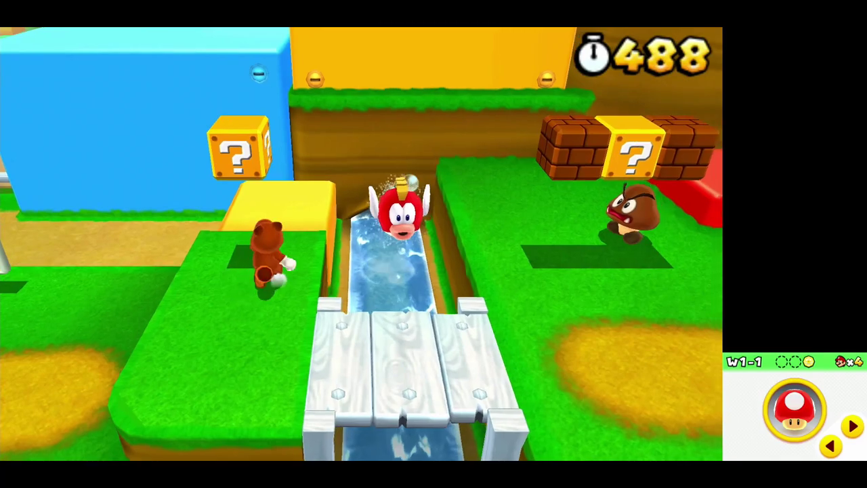
key("a")
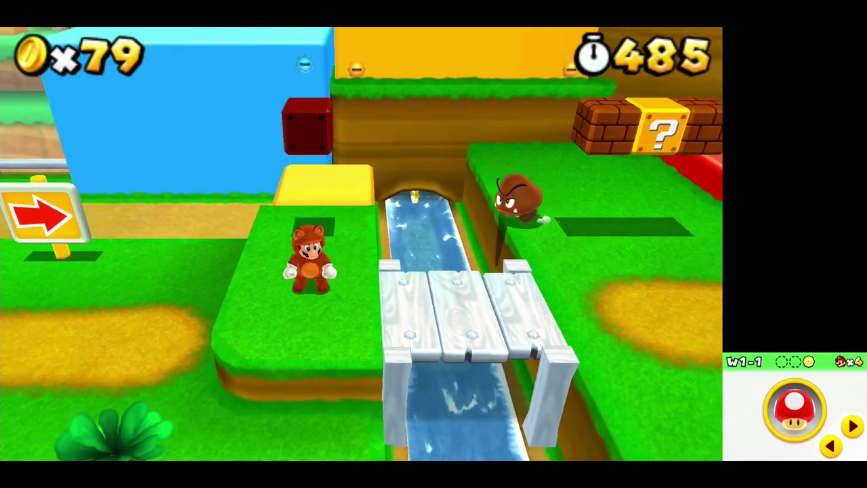
key("Right")
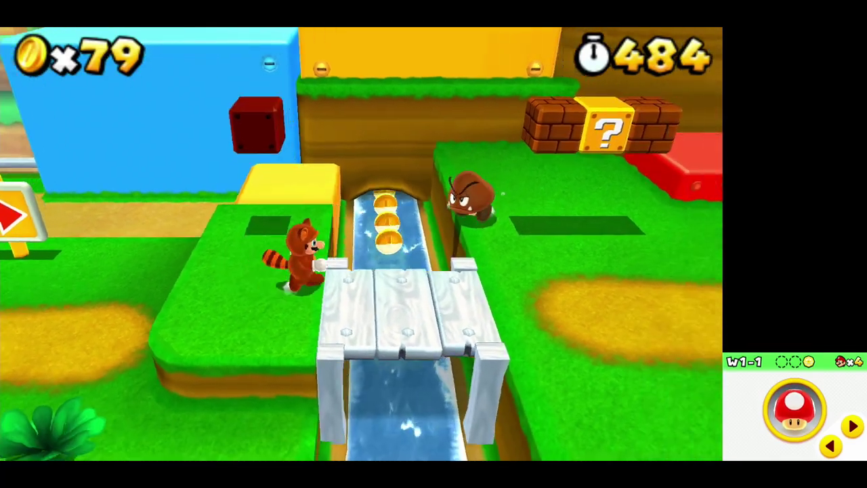
key("a")
key("Right")
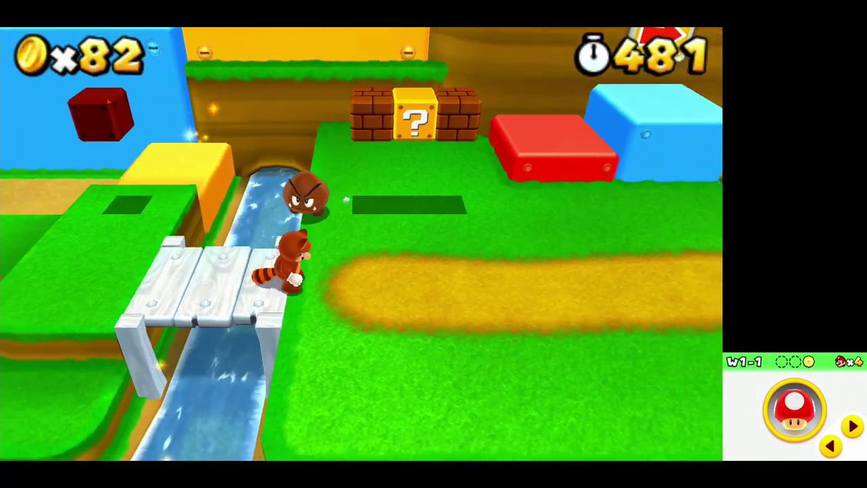
key("Left")
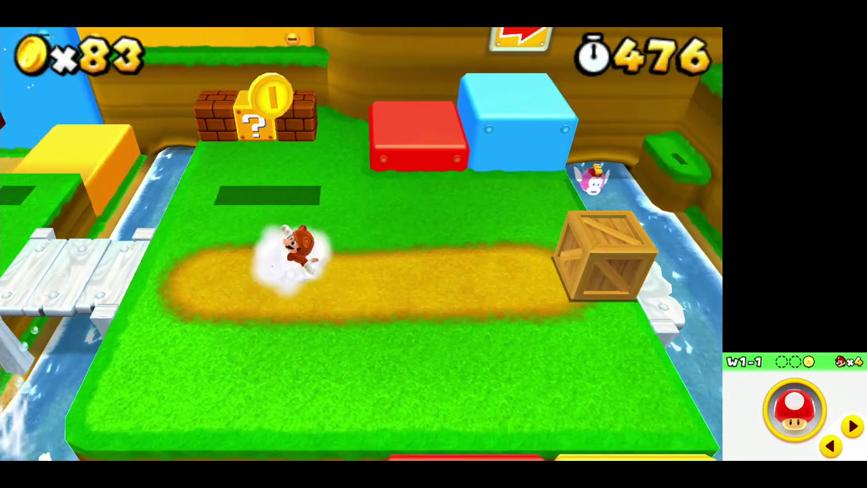
key("Up")
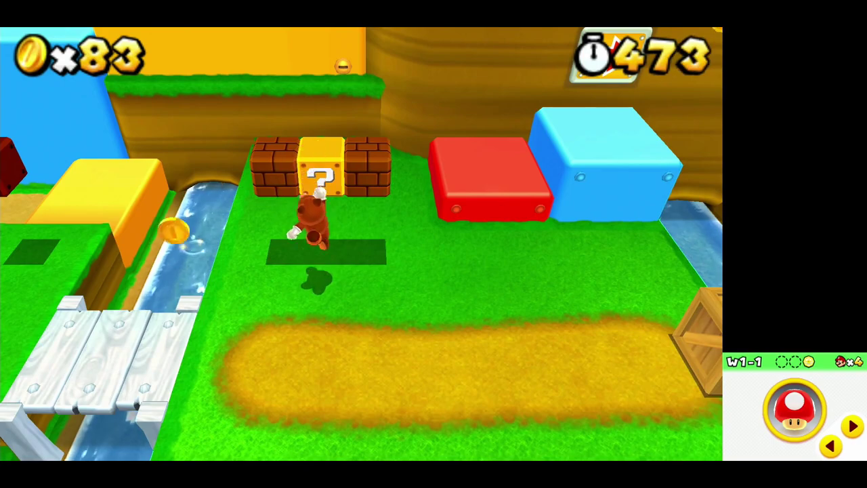
key("Down")
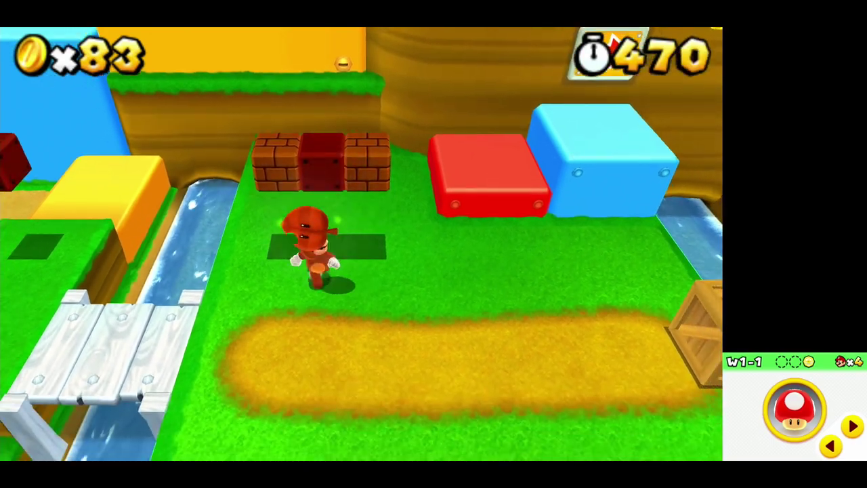
key("Right")
key("Right")
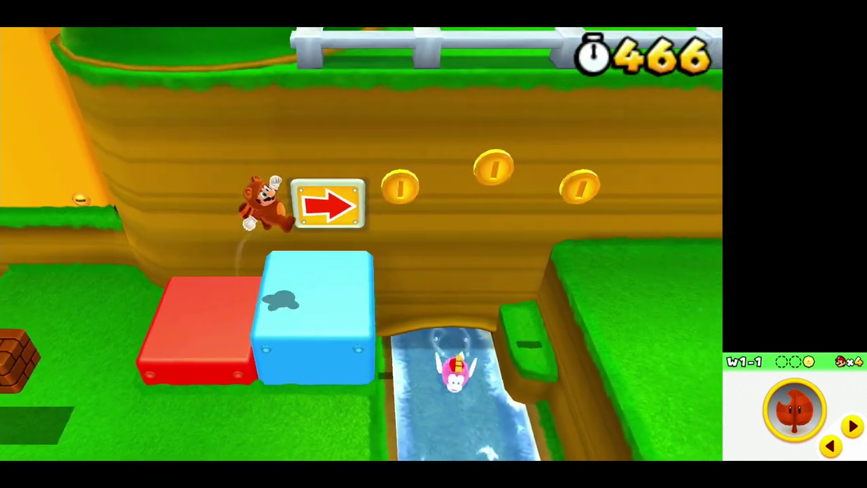
key("Right")
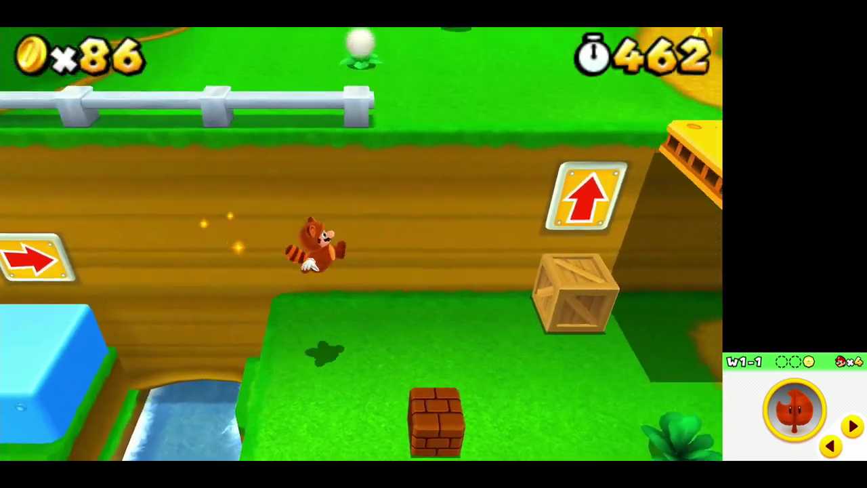
key("Up")
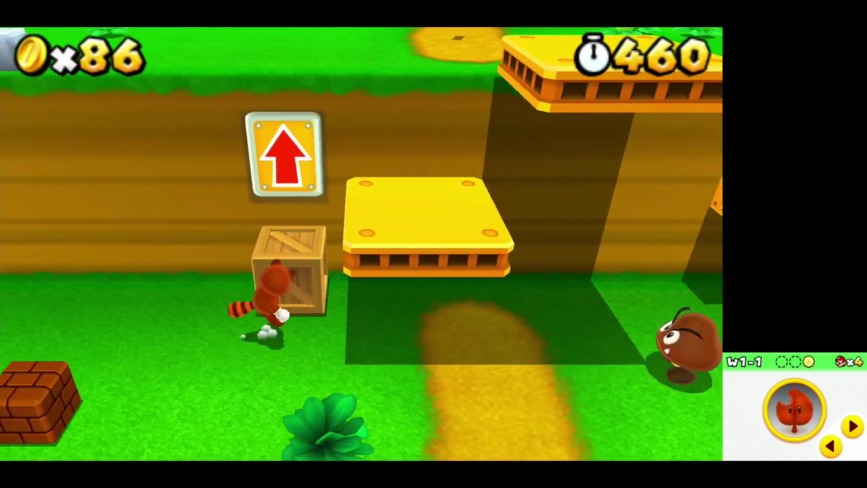
key("space")
key("Up")
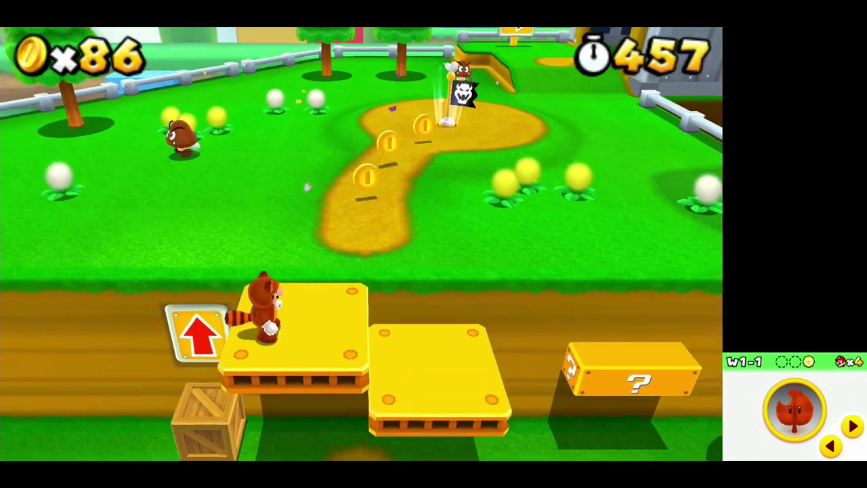
key("space")
key("Up")
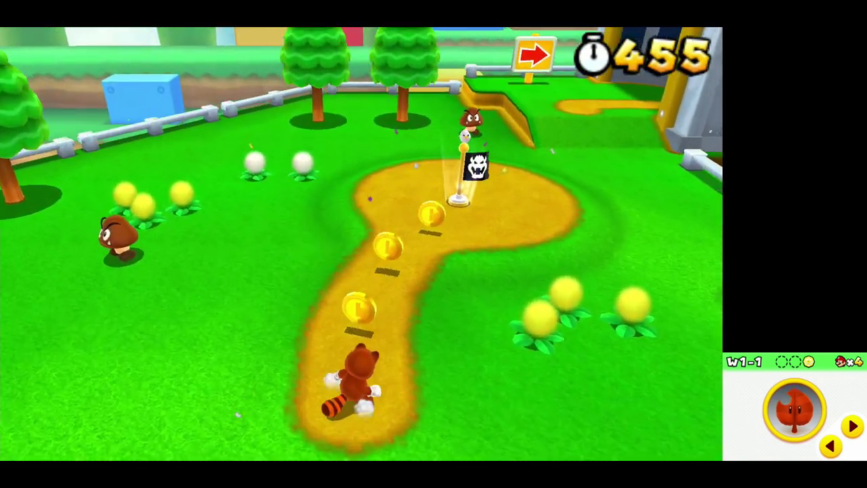
key("Up")
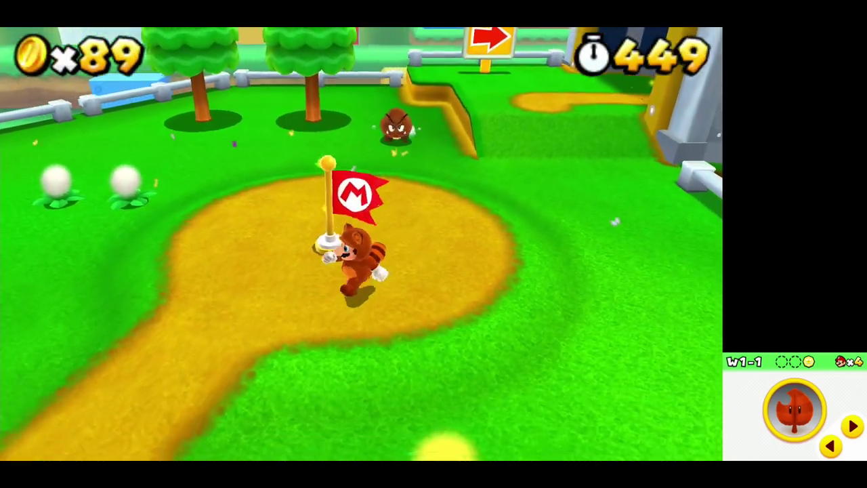
key("Right")
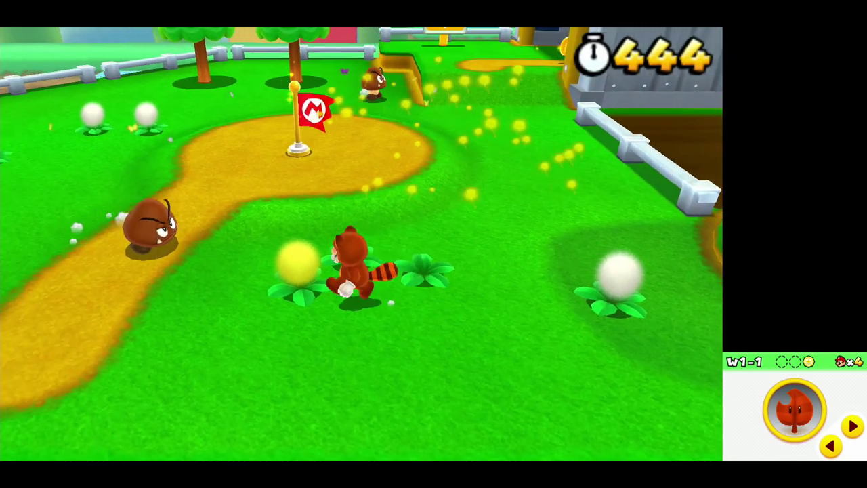
key("Up")
key("space")
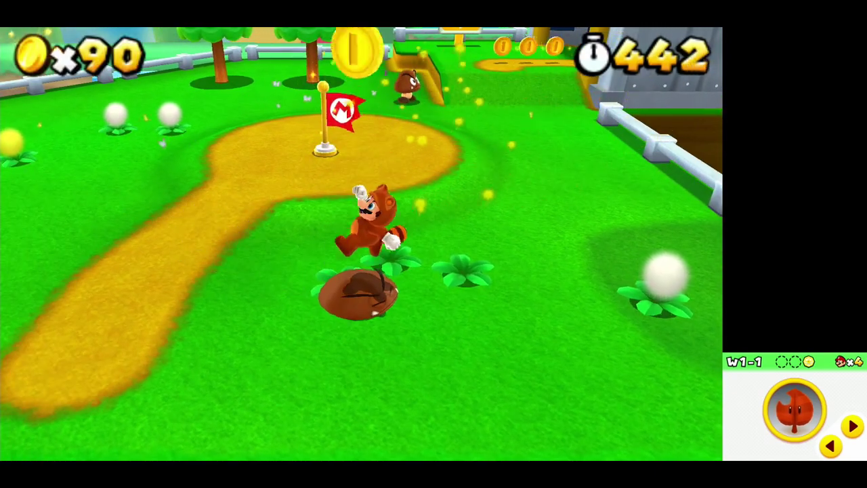
key("Right")
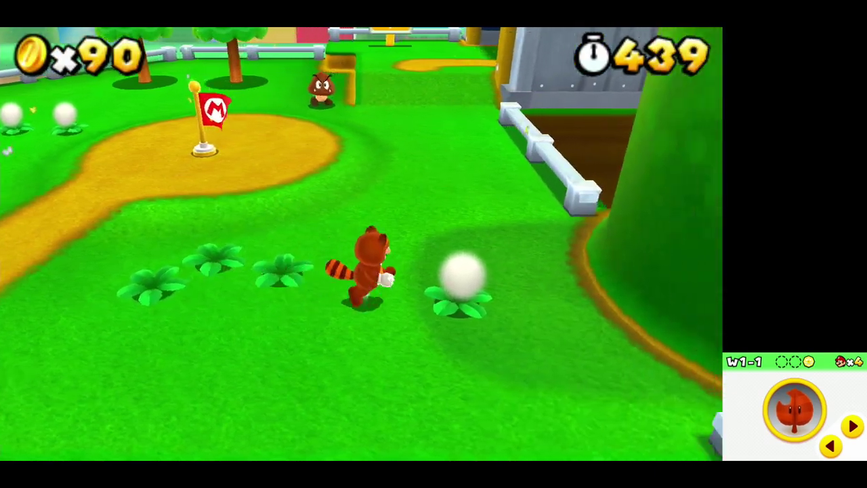
key("Up")
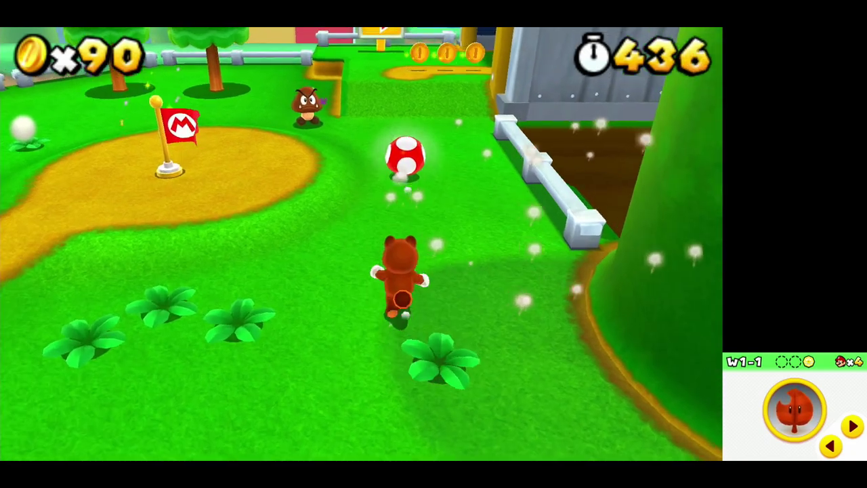
key("Up")
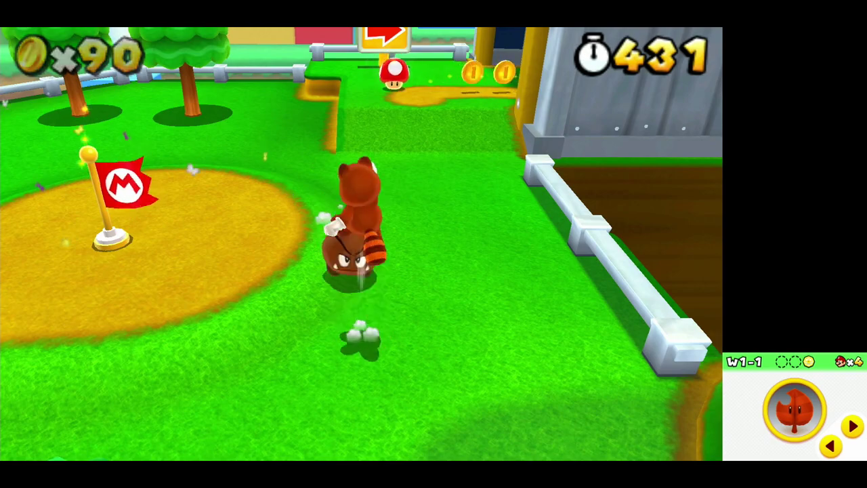
key("Down")
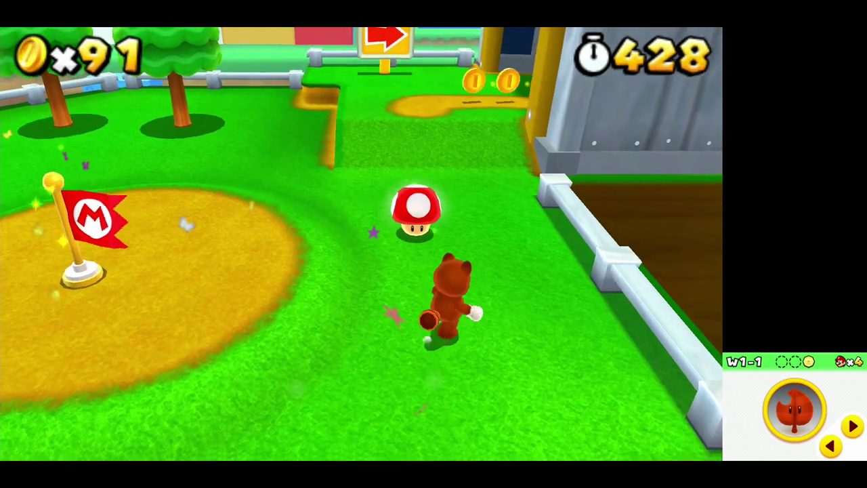
key("Up")
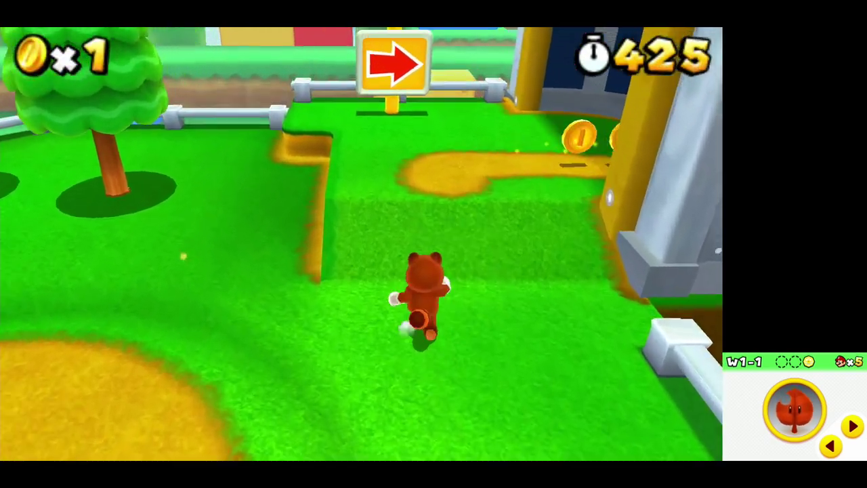
Move Mario along the dirt path past the arrow sign, collecting its coins, to the brick wall inside the blue building.
key("Right")
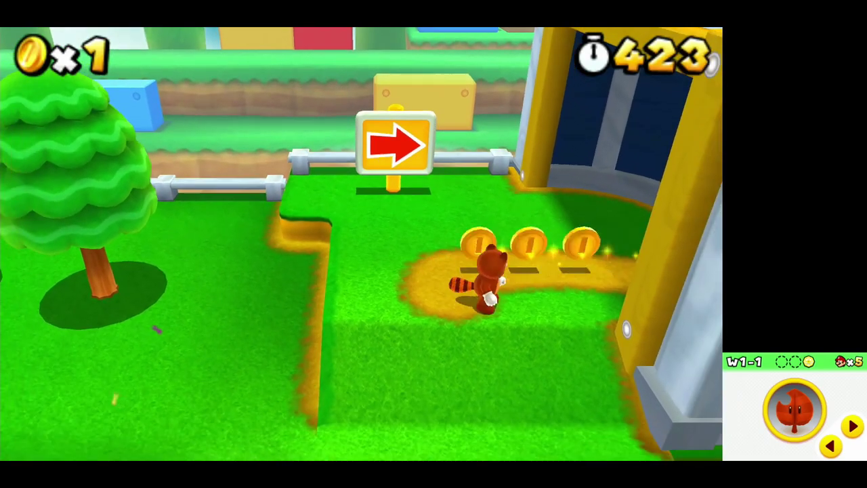
key("Right")
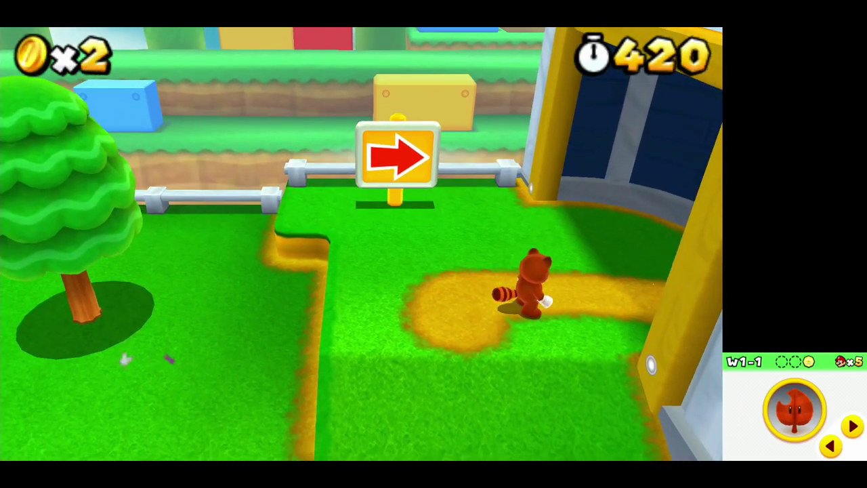
key("Right")
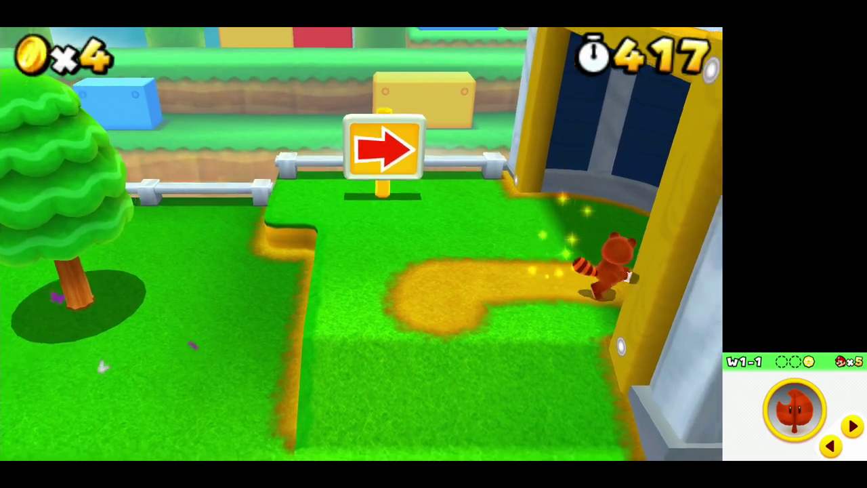
key("Right")
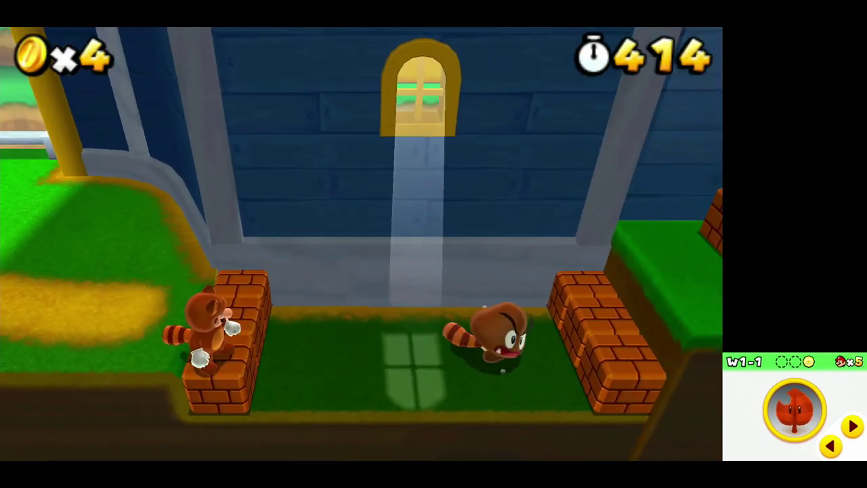
Jump off the brick wall and stomp the tailed Goomba inside the blue building.
key("Up")
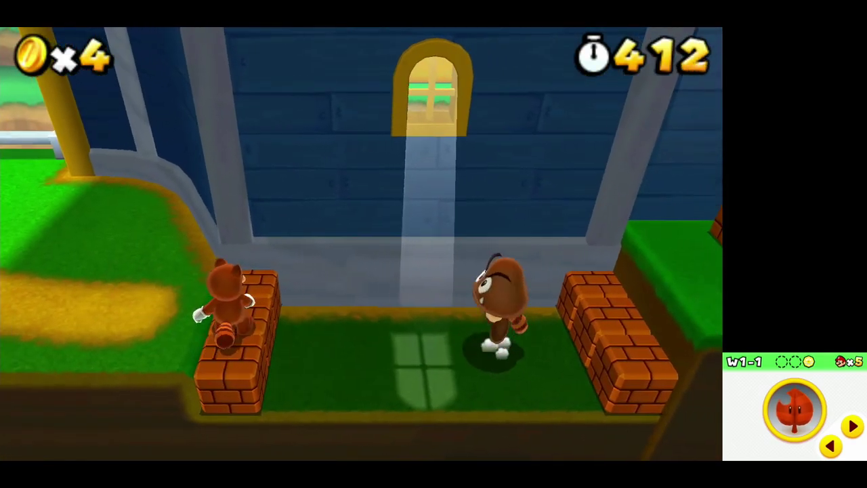
key("x")
key("Right")
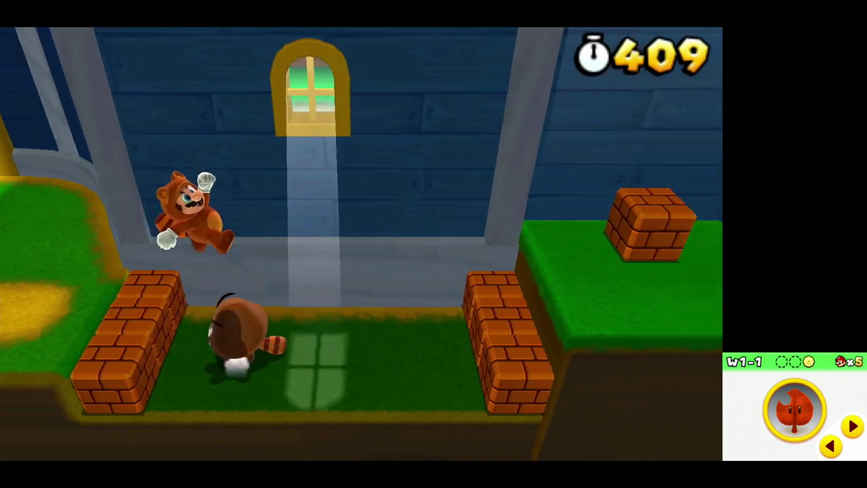
key("Left")
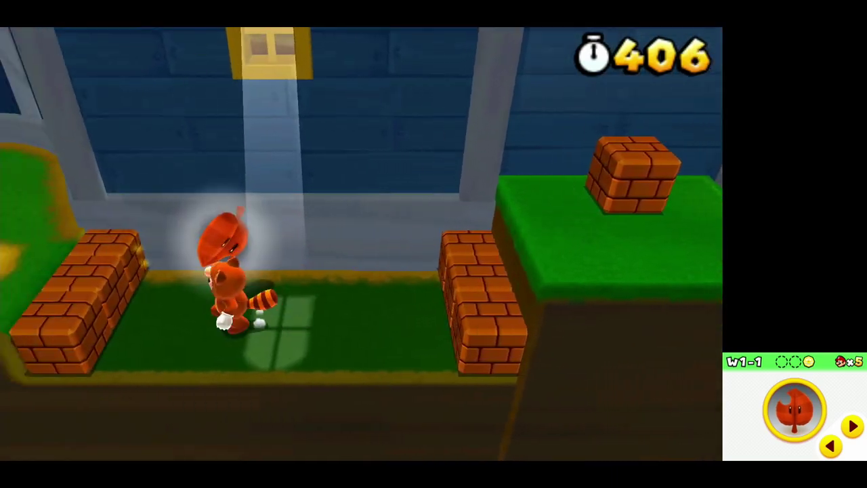
Jump onto the raised grass block and collect the coins on the ledge beyond it.
key("x")
key("Right")
key("x")
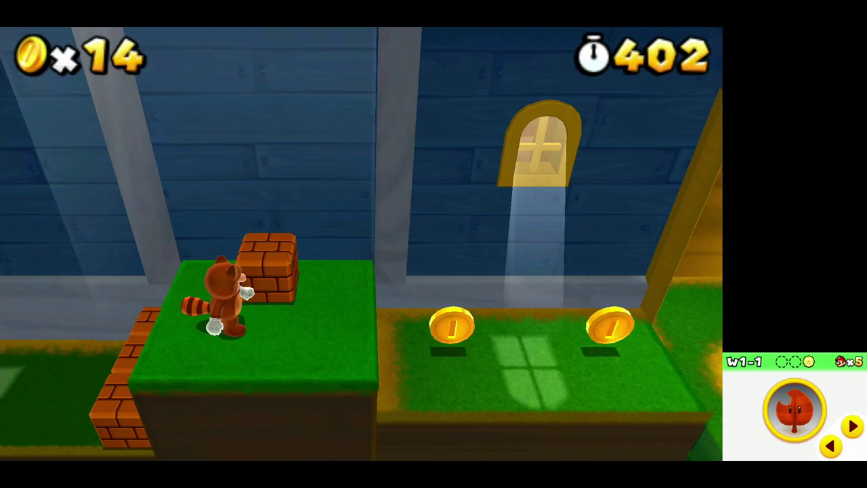
key("Right")
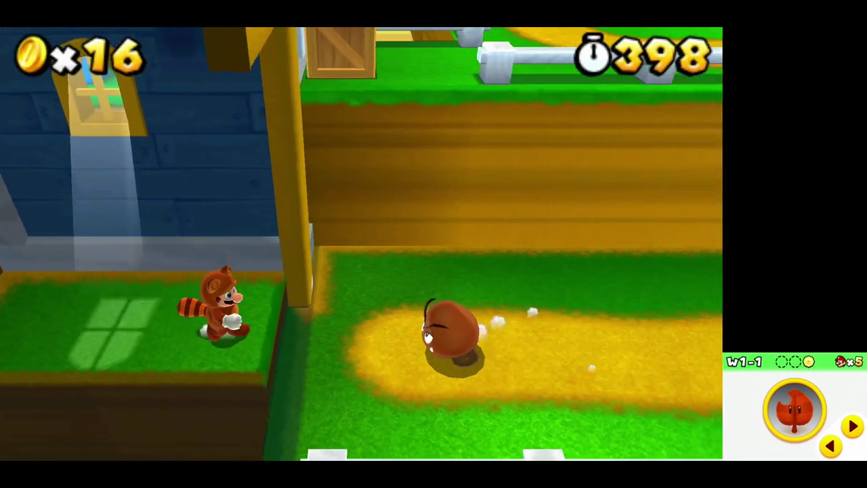
Defeat the Goombas on the dirt path outside the building and continue to the round platform.
key("x")
key("Right")
key("Right")
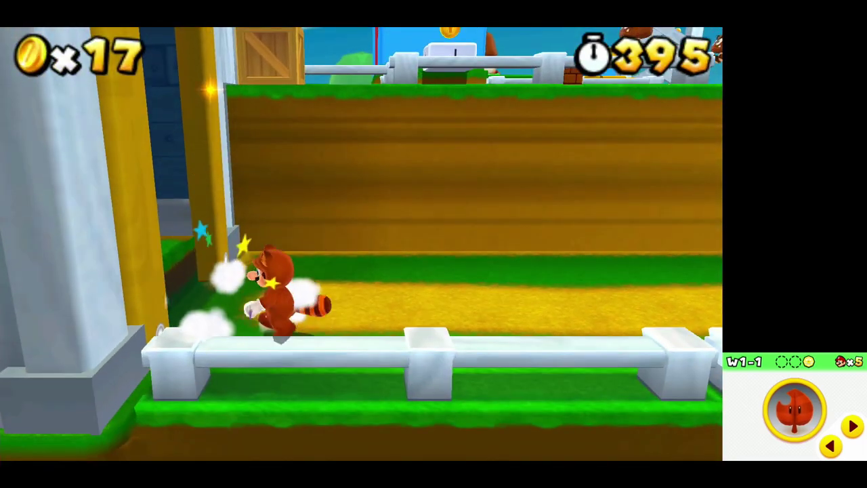
key("Right")
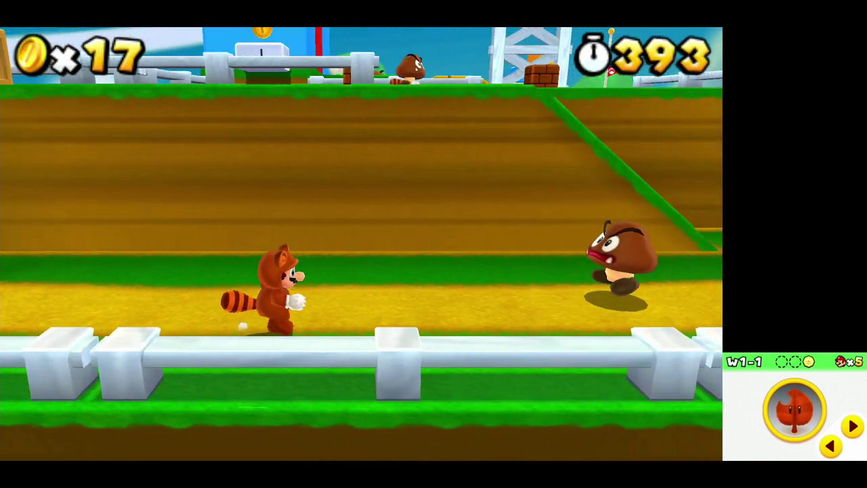
key("Right")
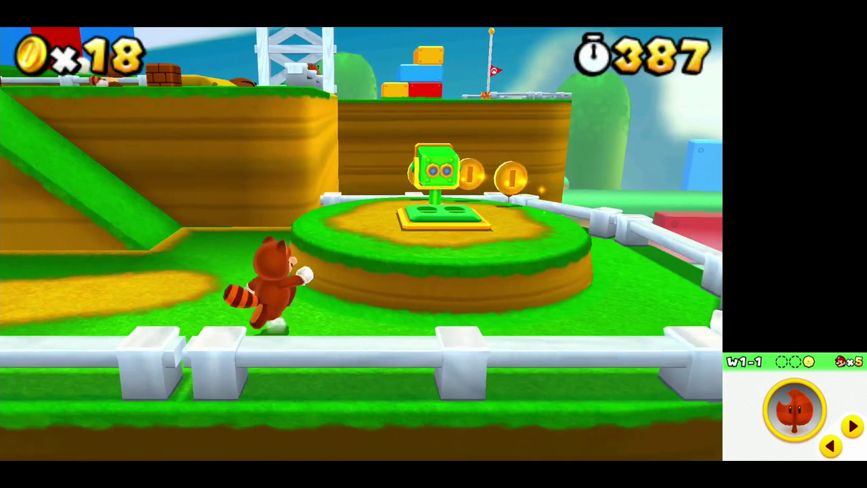
Collect the coins around the binoculars on the round platform and climb the grass ramp to the upper level.
key("a")
key("Up")
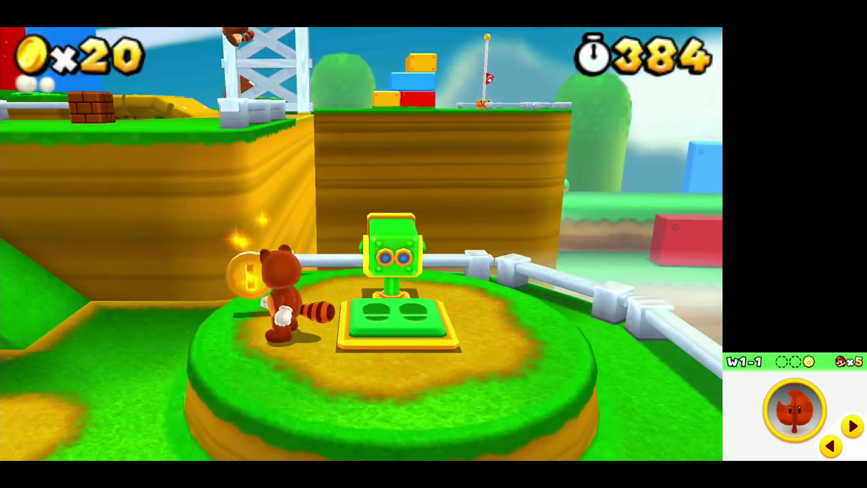
key("Left")
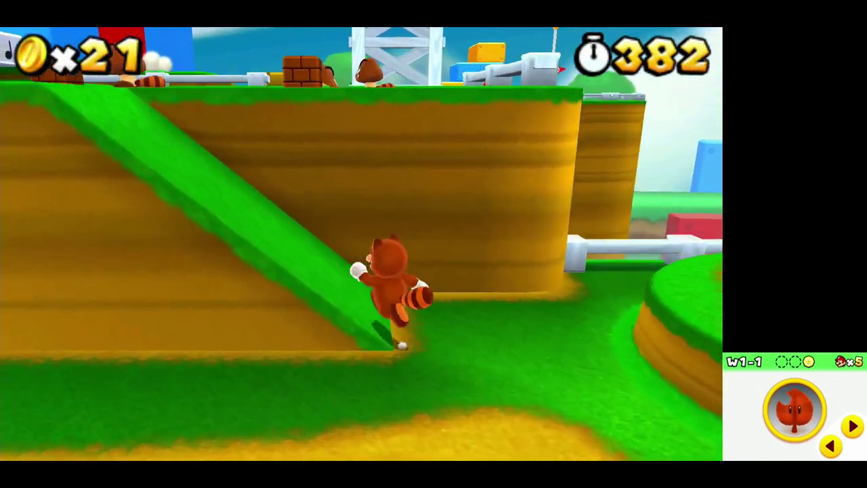
key("Down")
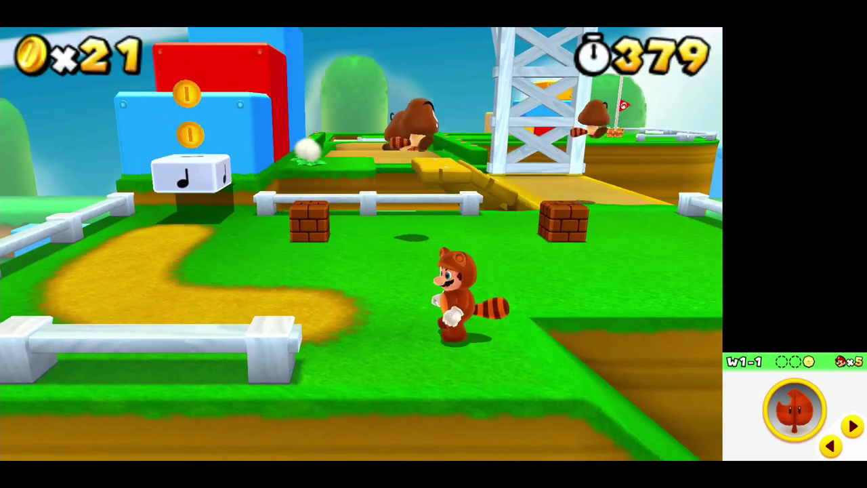
Run along the curved dirt path and bounce off the music note block to collect the two coins above it.
key("Up")
key("Left")
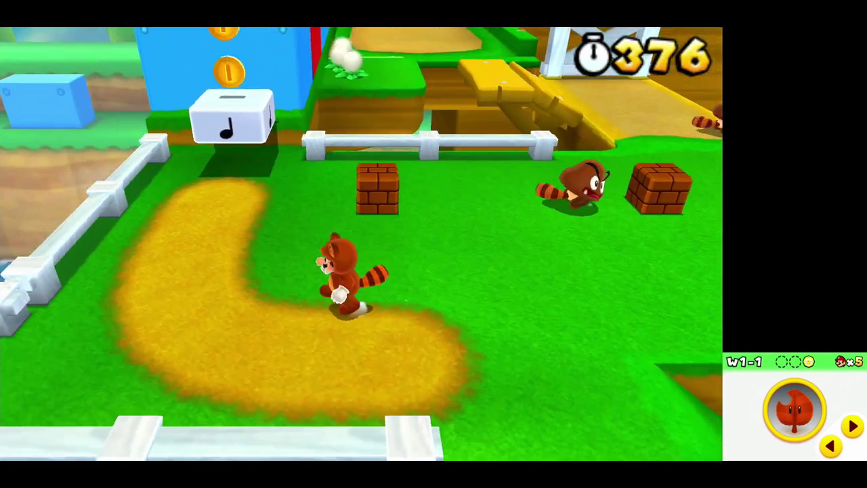
key("Up")
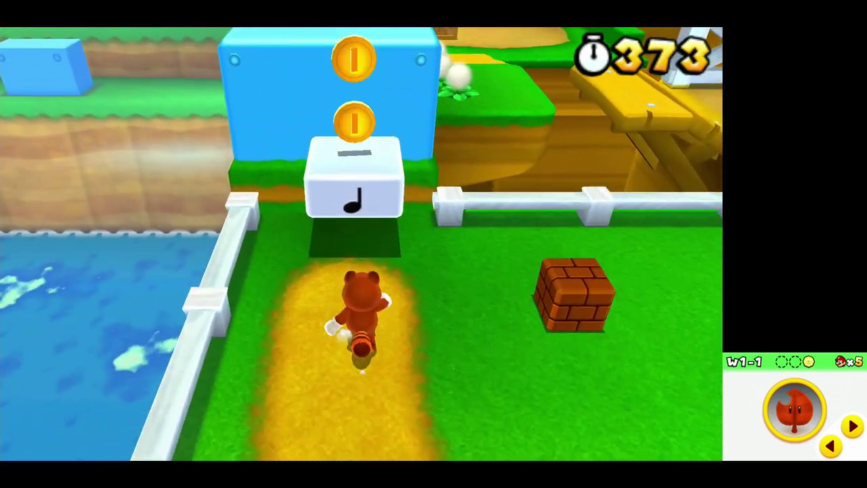
key("Up")
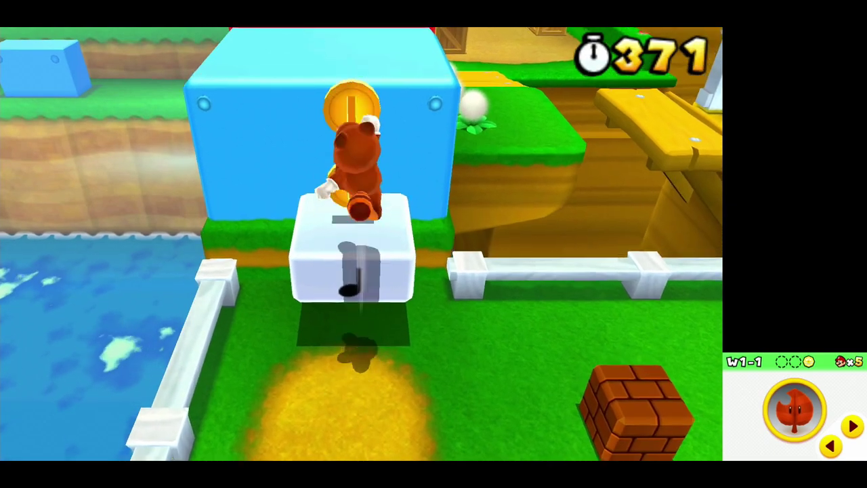
key("Up")
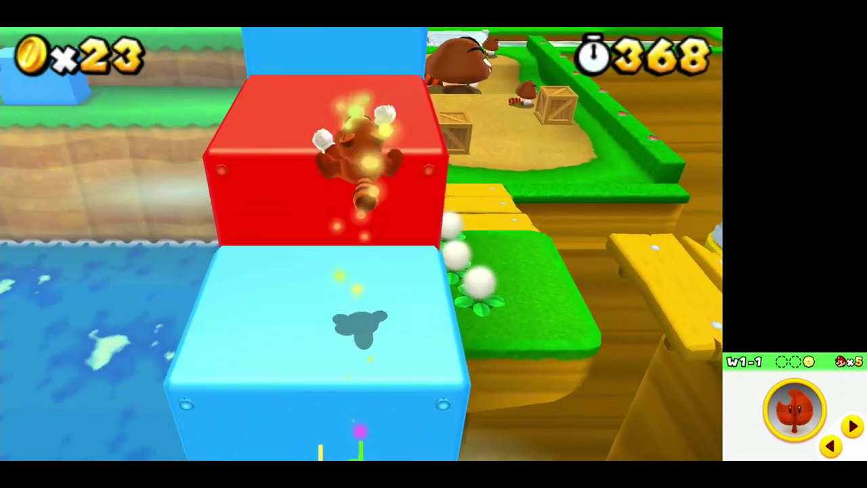
Climb from the red block onto the tall blue block and move Mario to the tightrope post.
key("Up")
key("Up")
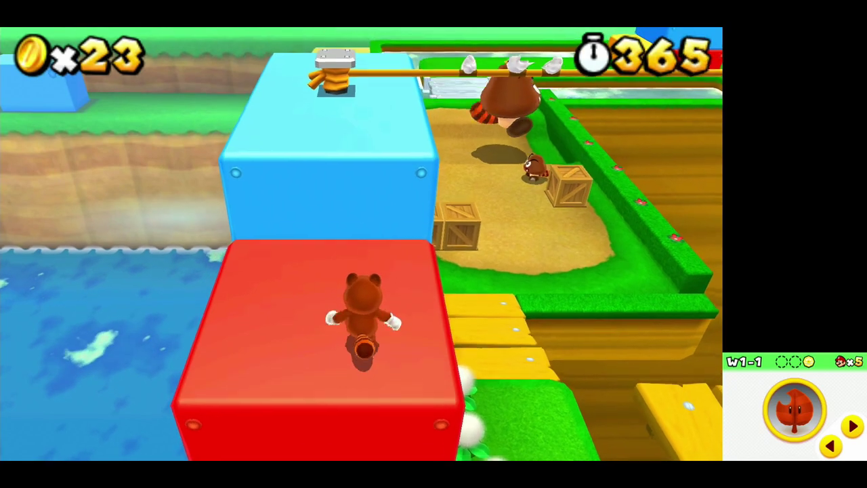
key("Up")
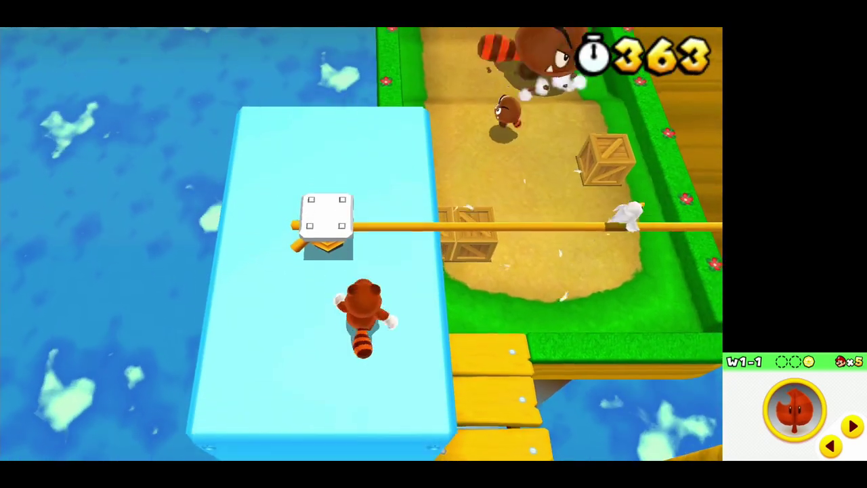
key("Up")
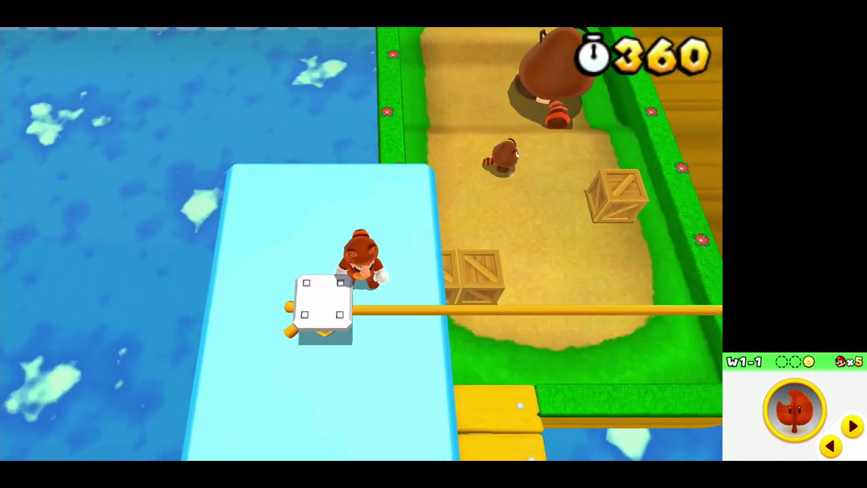
key("a")
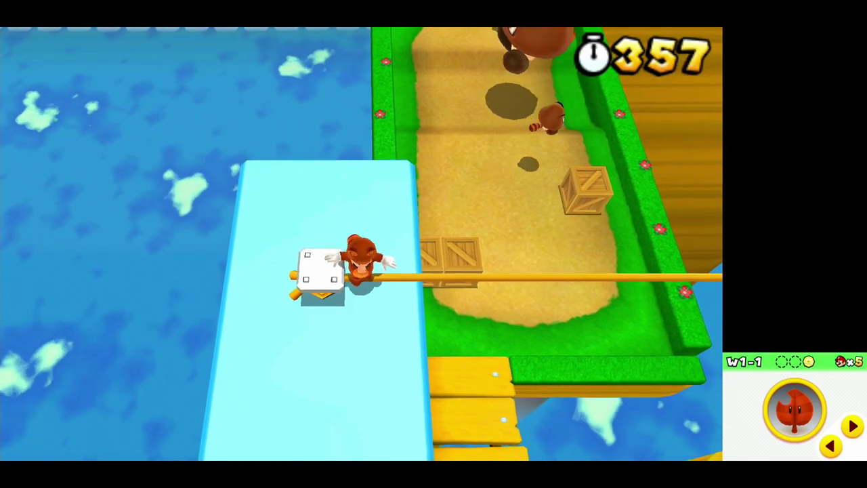
key("Right")
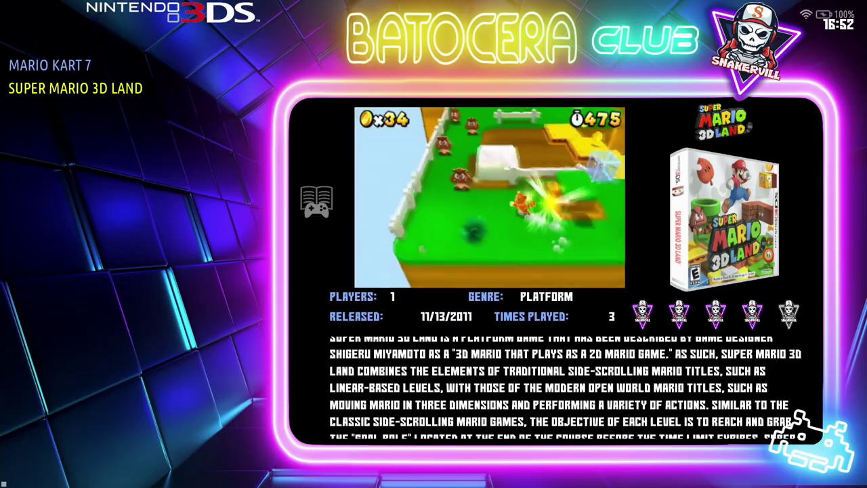
Set the emulator to Libretro / Citra in the advanced system options for Nintendo 3DS.
key("space")
key("Down")
key("Down")
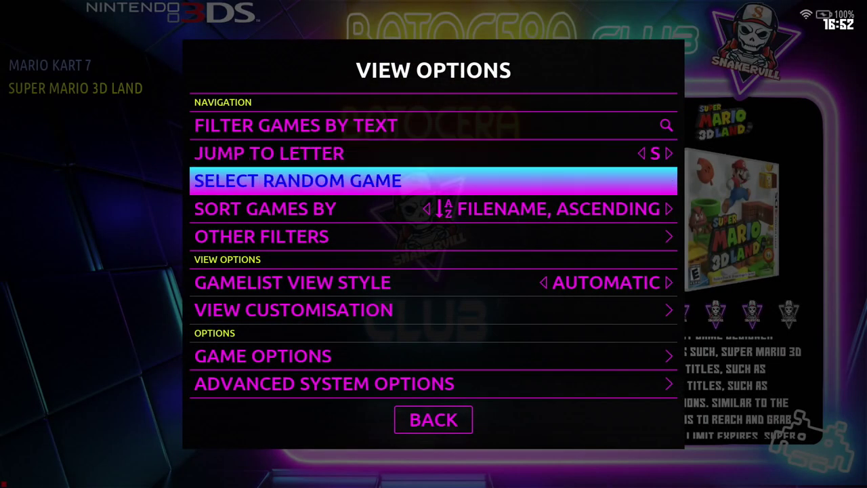
key("Down")
key("Down")
key("Down")
key("Down")
key("Down")
key("Down")
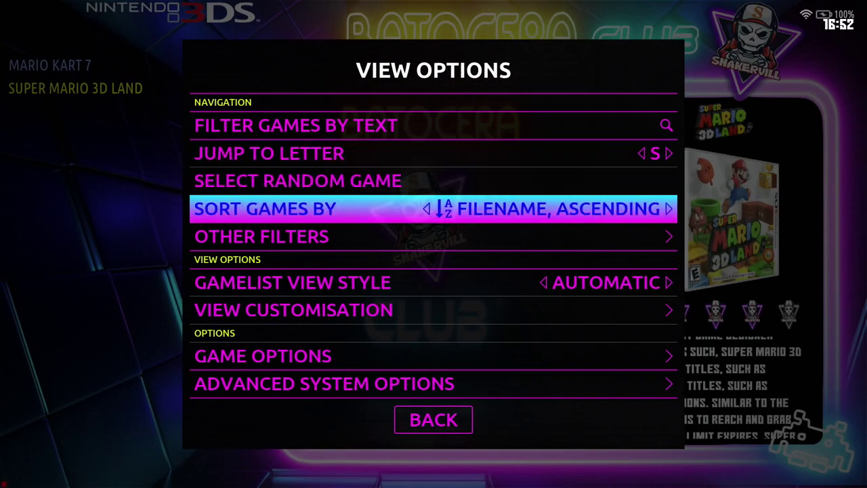
key("Return")
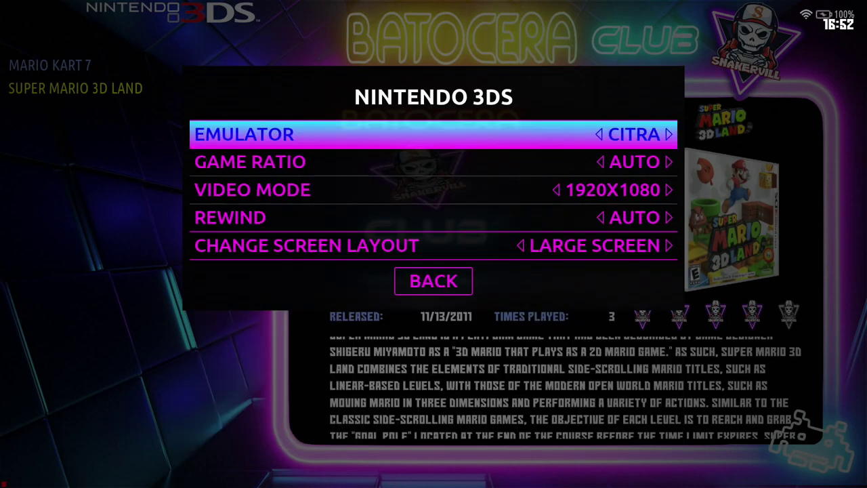
key("Return")
key("Down")
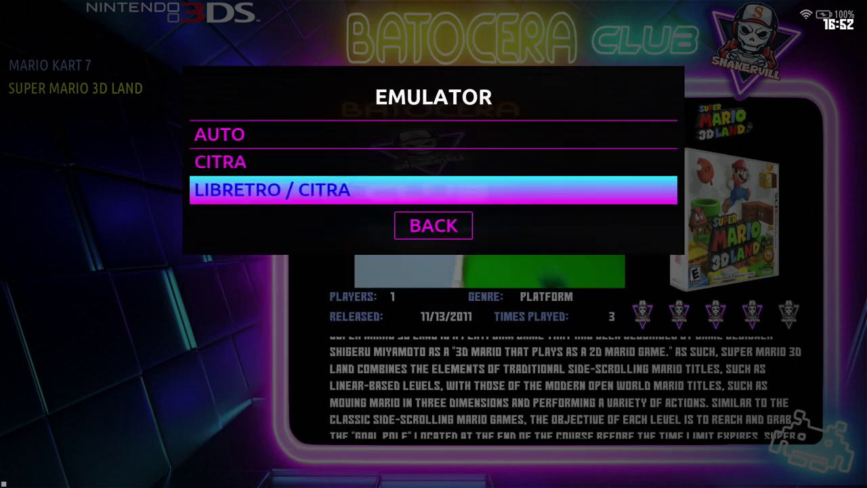
key("Return")
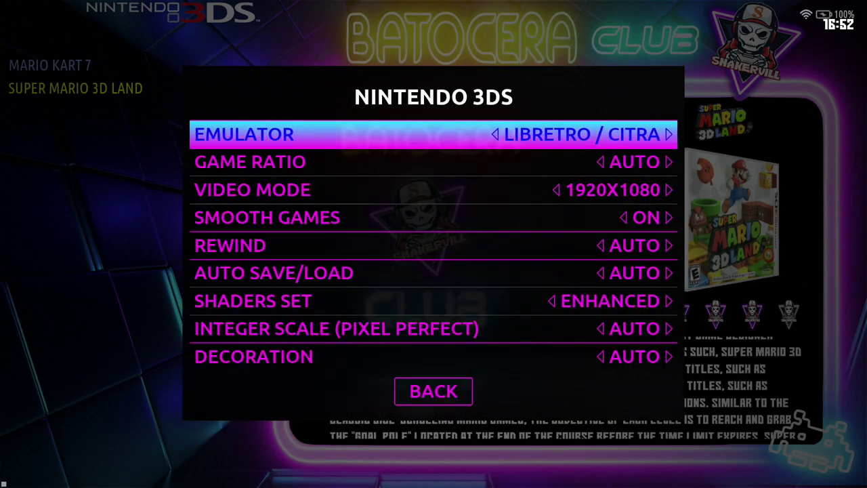
Close the Nintendo 3DS options and start Mario Kart 7 from the game list.
key("Escape")
key("Escape")
key("Up")
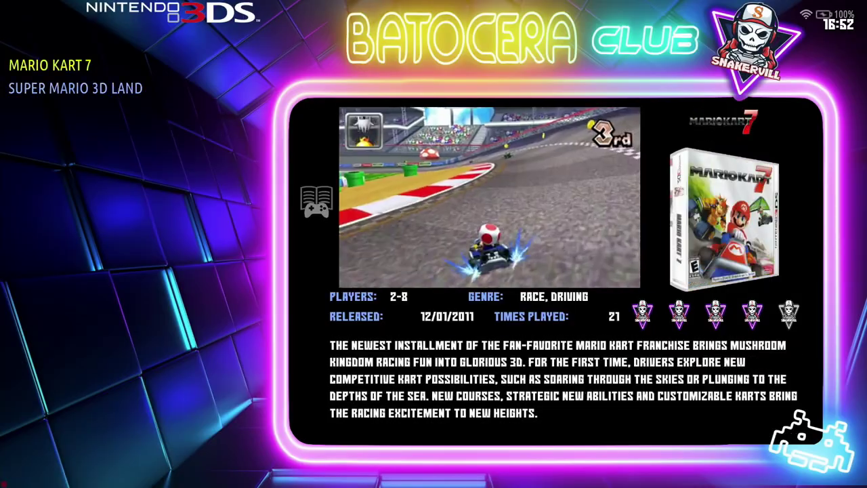
key("Return")
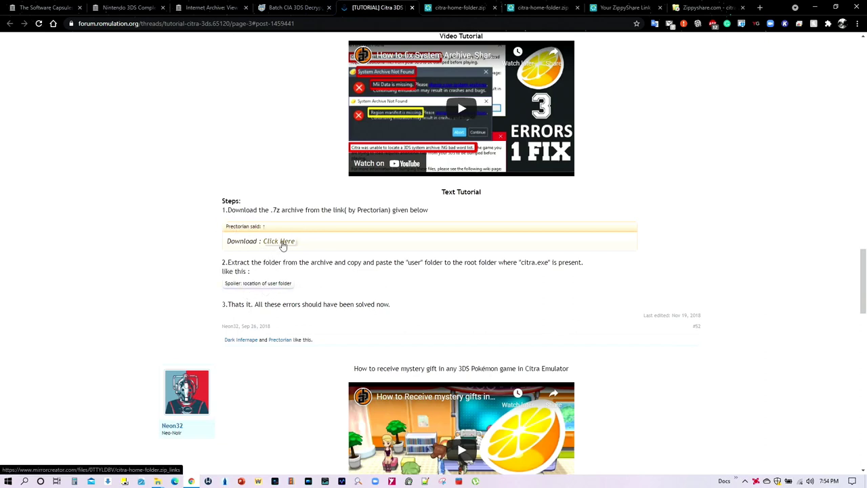
In the Chrome browser, go through the Mirrored.to pages for citra-home-folder.zip and open its ZippyShare download page.
left_click(455, 8)
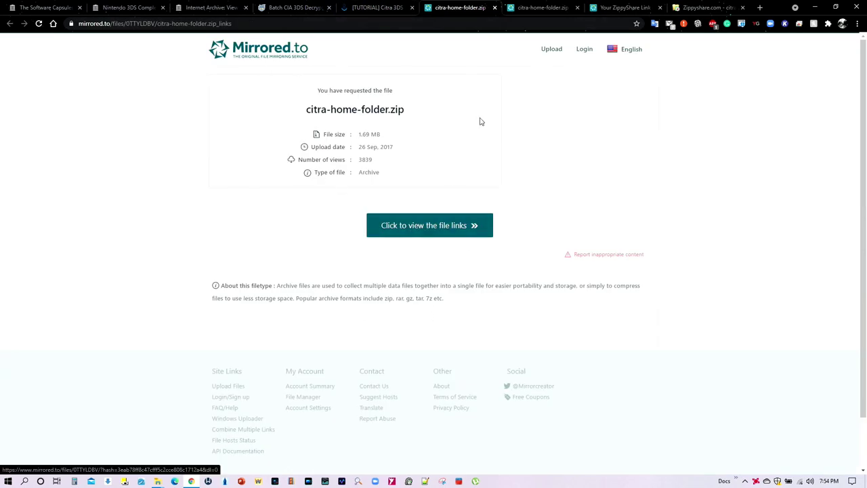
left_click(534, 7)
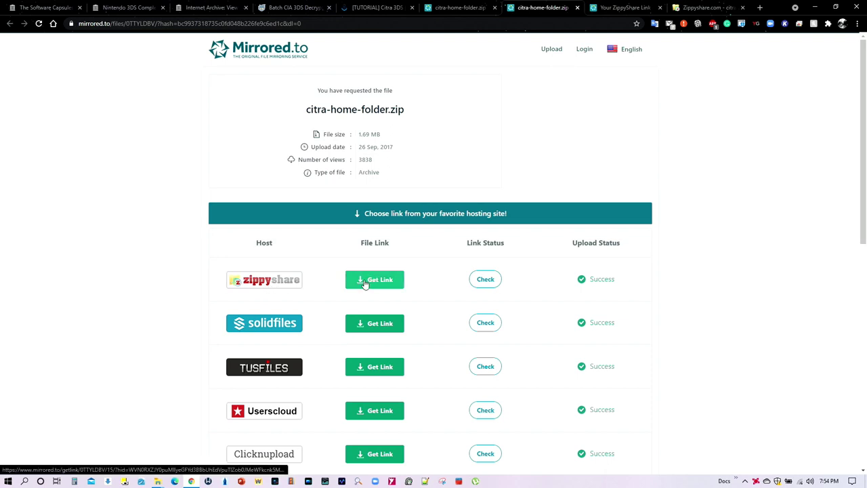
left_click(628, 6)
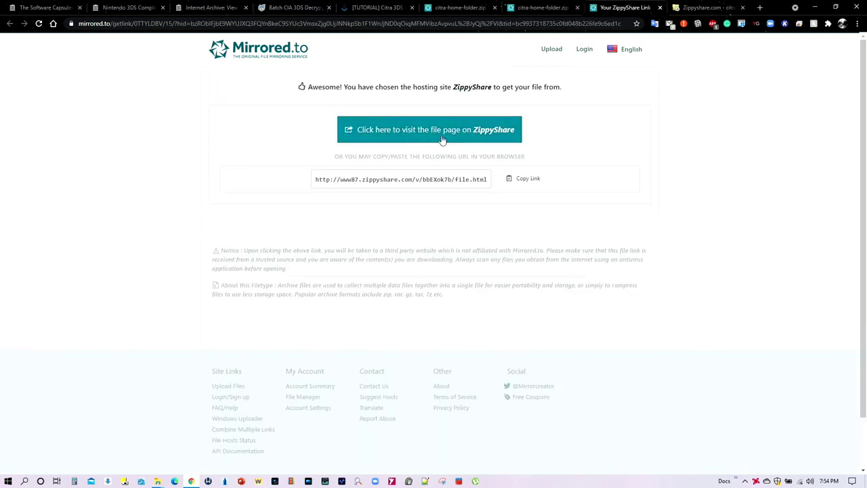
left_click(413, 130)
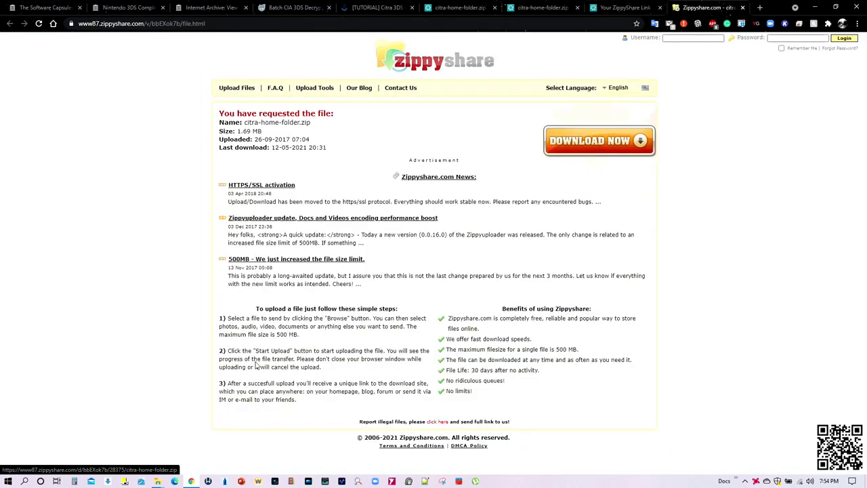
Switch to the 3DS Tools window in File Explorer and look inside the extracted citra-home-folder and its user folder.
left_click(157, 481)
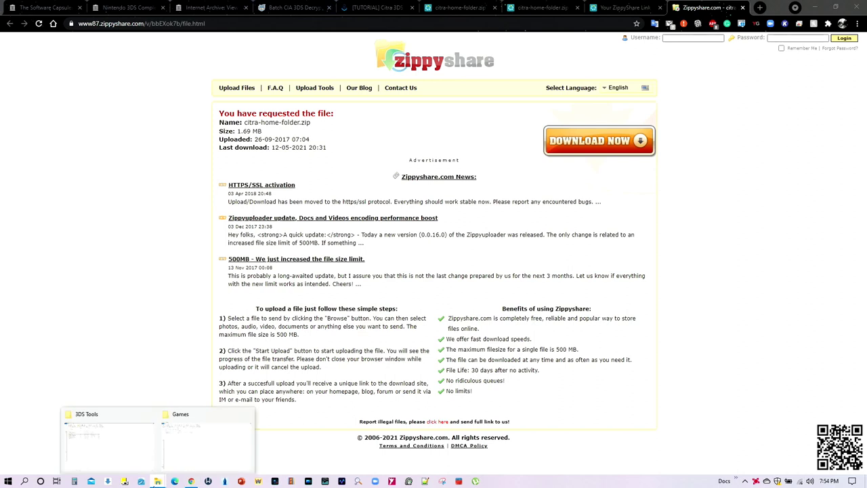
left_click(122, 442)
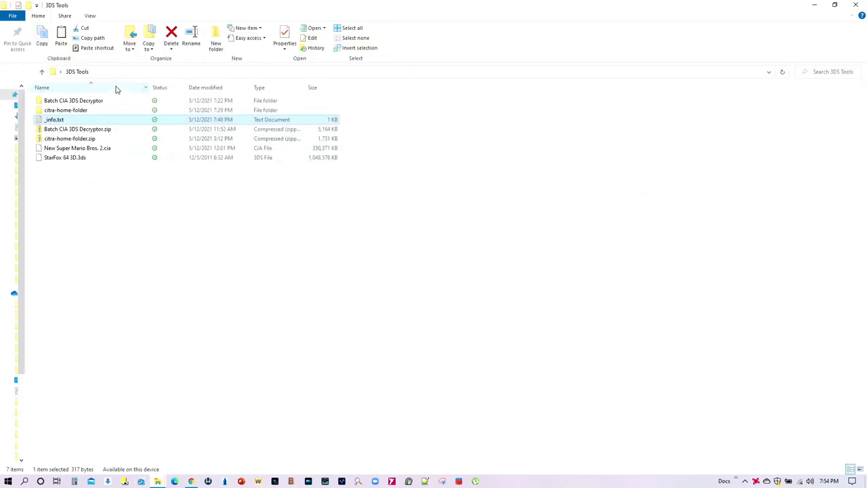
left_click(83, 111)
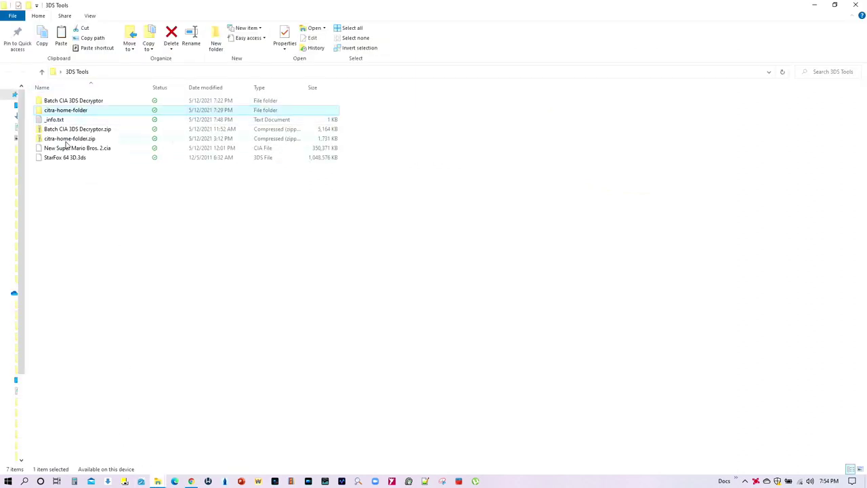
left_click(70, 139)
double_click(71, 110)
double_click(49, 101)
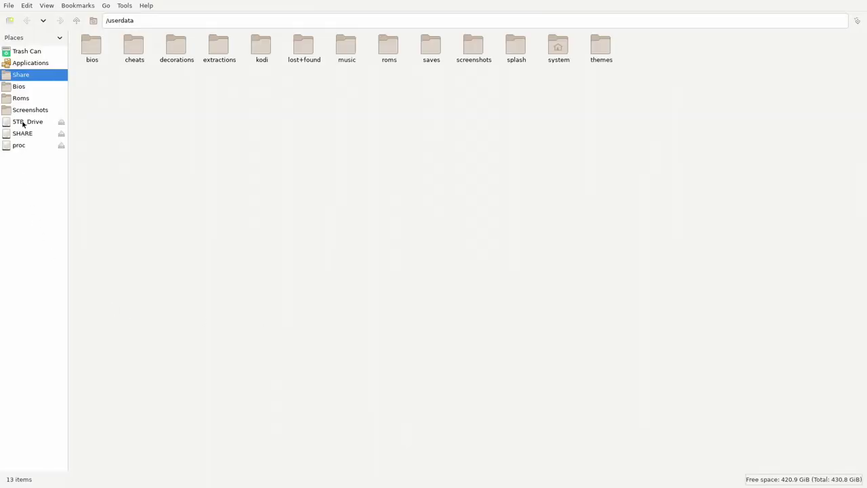
In the Batocera file manager, select and copy the nand and sysdata folders from 5TB_Drive/Roms/3DS/citra-home-folder/user.
left_click(27, 122)
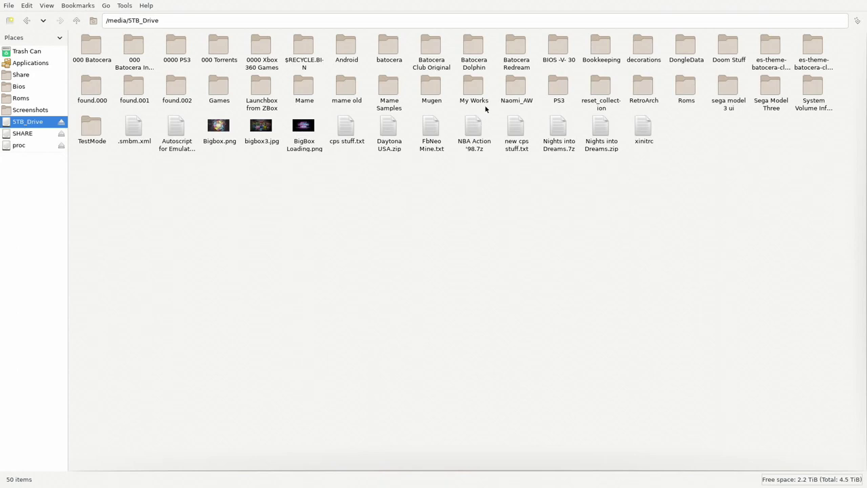
left_click(686, 86)
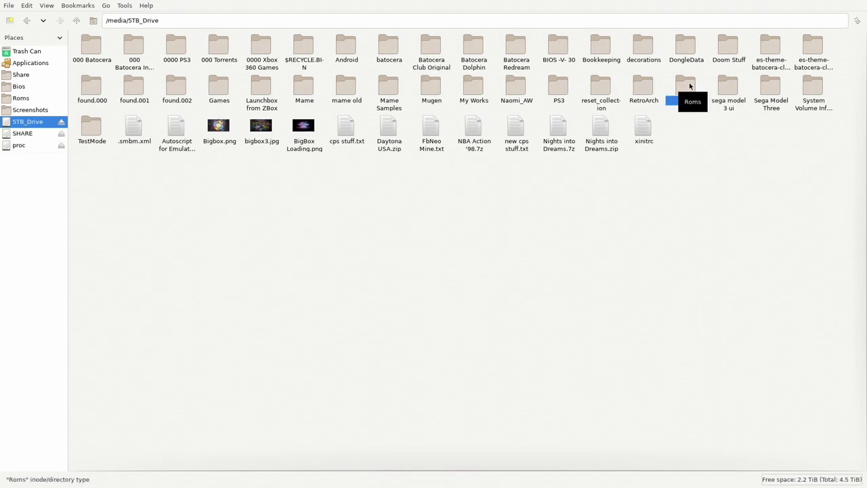
double_click(686, 86)
double_click(91, 45)
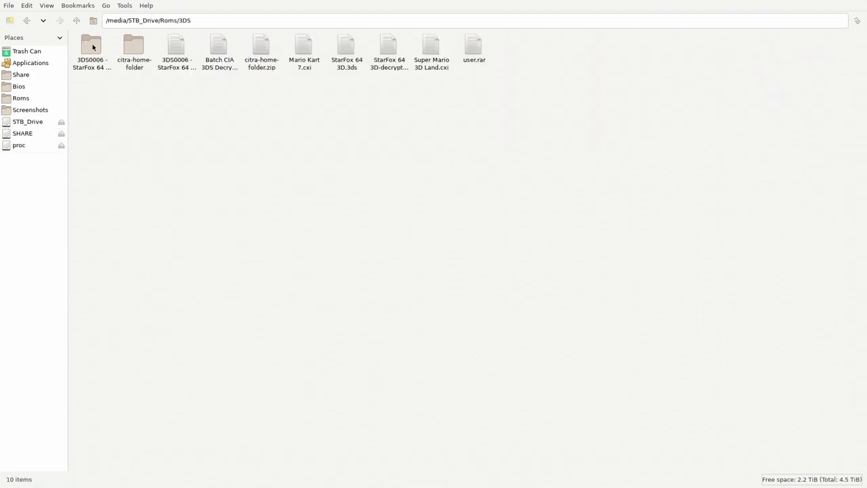
left_click(132, 45)
double_click(132, 45)
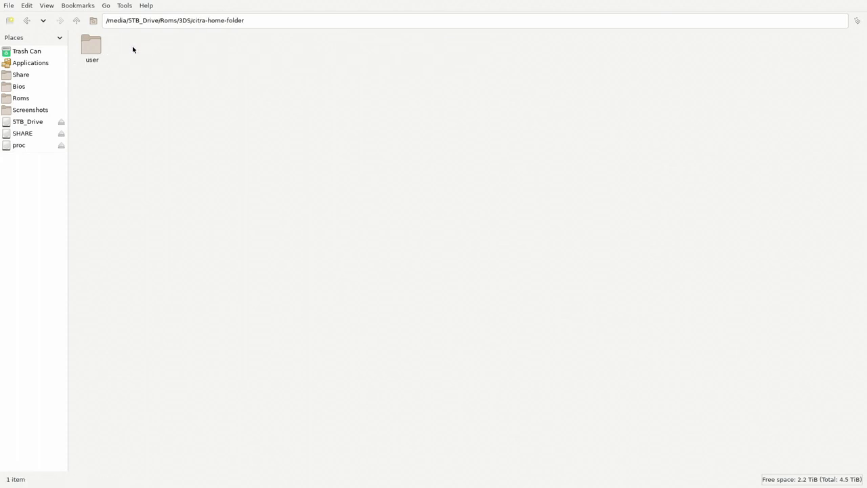
left_click(93, 43)
double_click(93, 42)
left_click(26, 6)
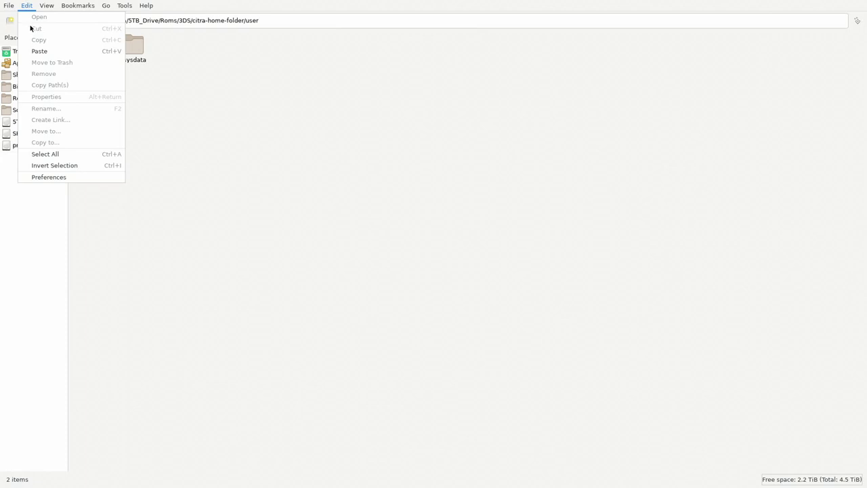
left_click(70, 150)
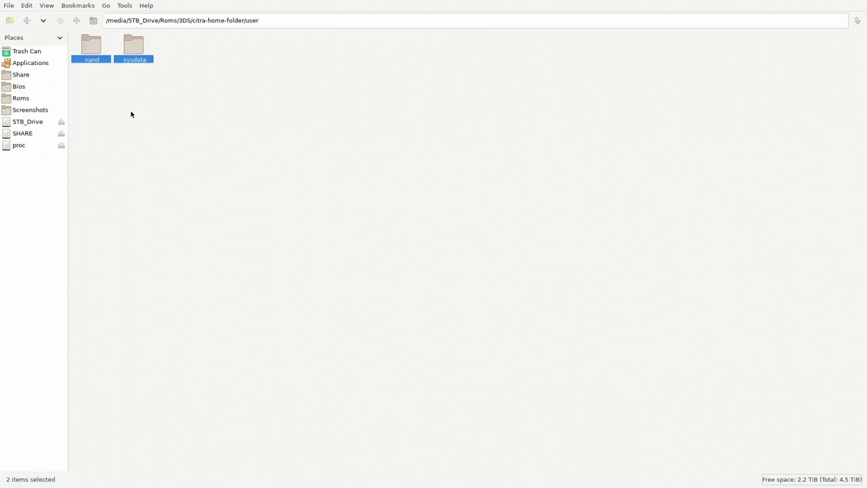
Go to the Share location, check that hidden files are shown, and open saves/3ds/Citra.
left_click(21, 75)
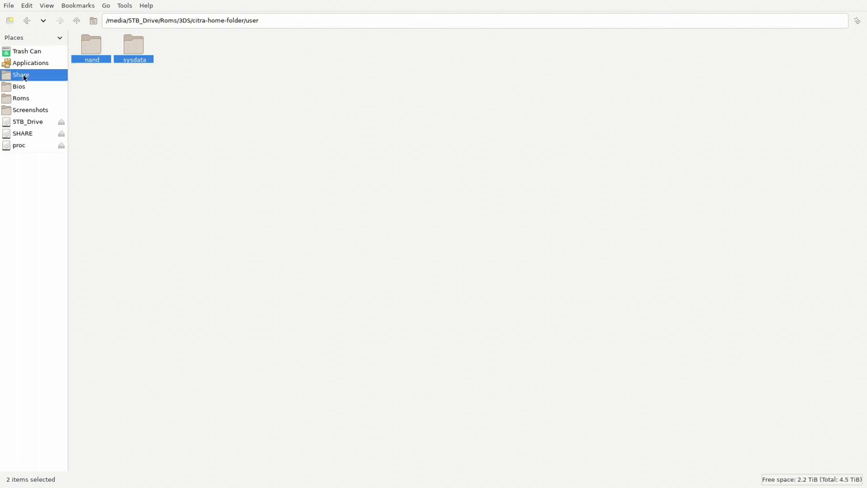
left_click(47, 5)
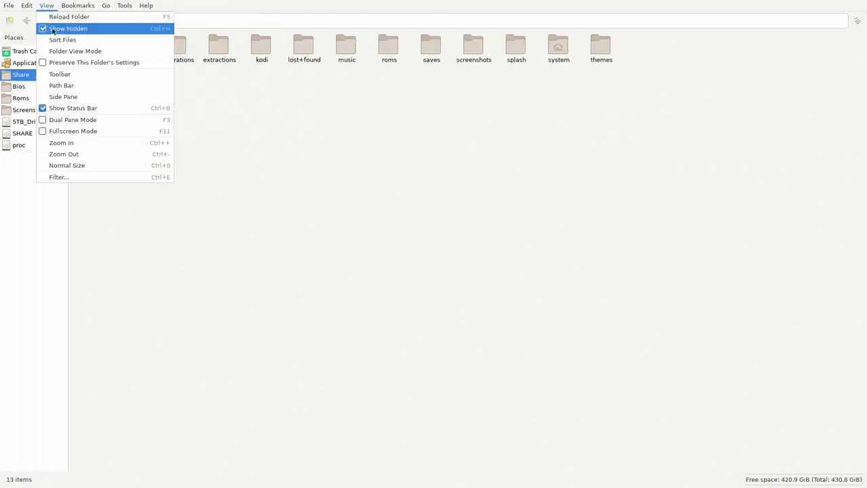
left_click(466, 115)
double_click(427, 46)
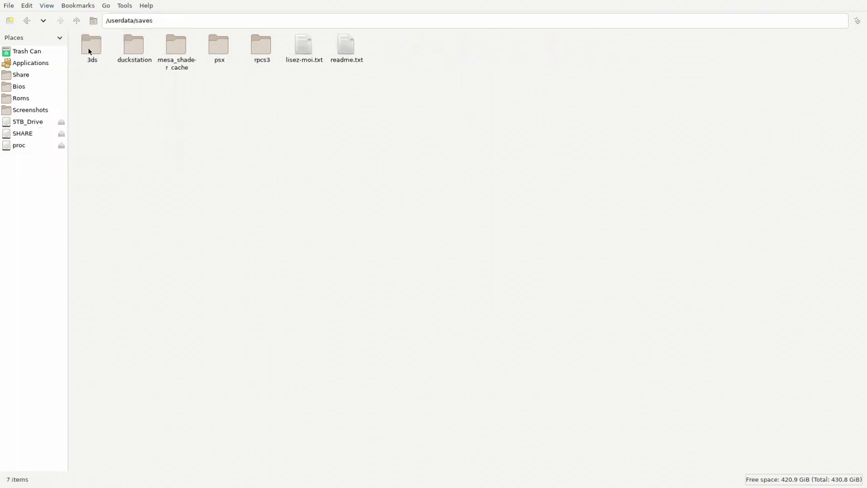
double_click(88, 50)
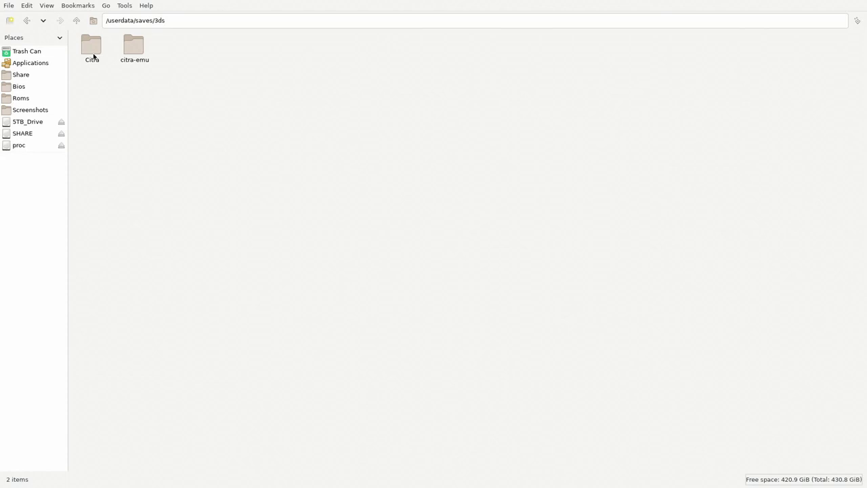
double_click(91, 47)
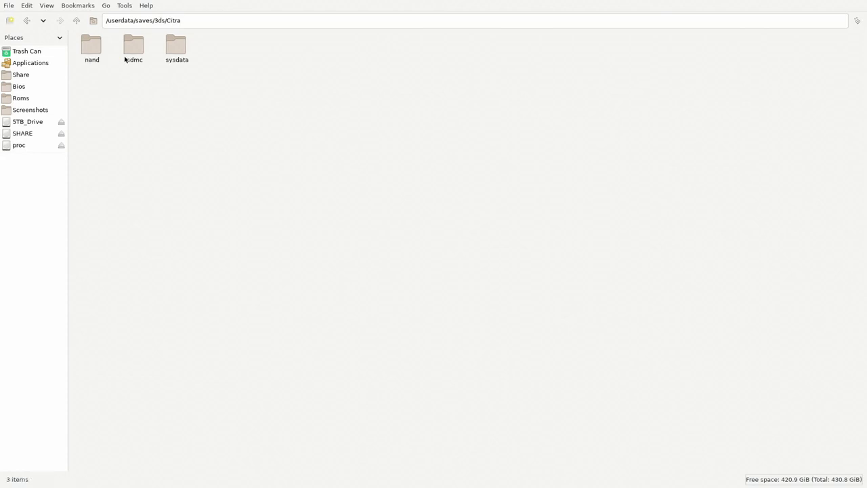
Paste the copied nand and sysdata folders into the Citra folder, overwriting all existing files.
right_click(214, 118)
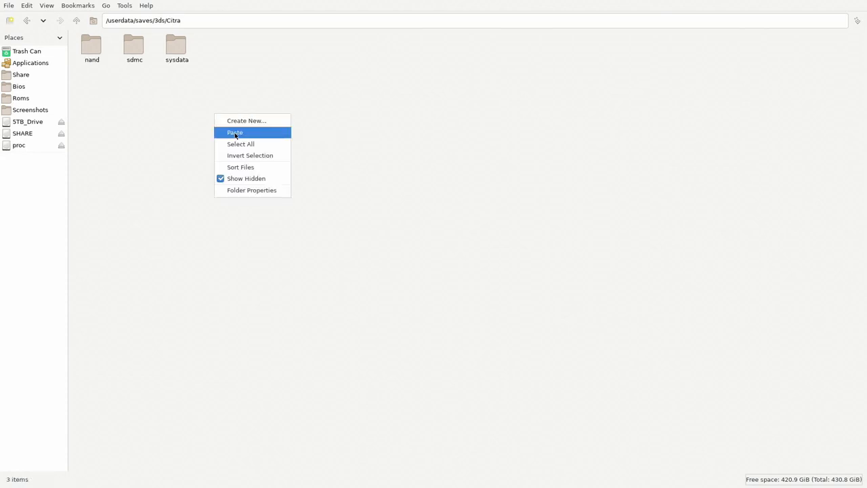
left_click(235, 132)
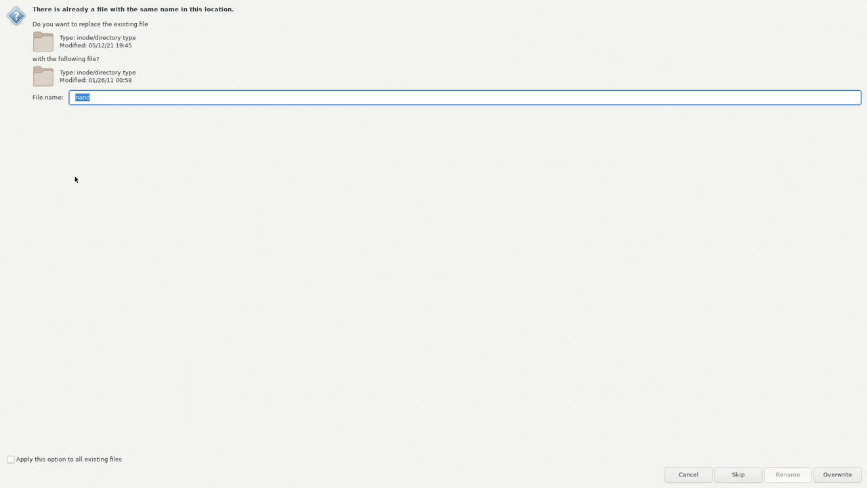
left_click(16, 459)
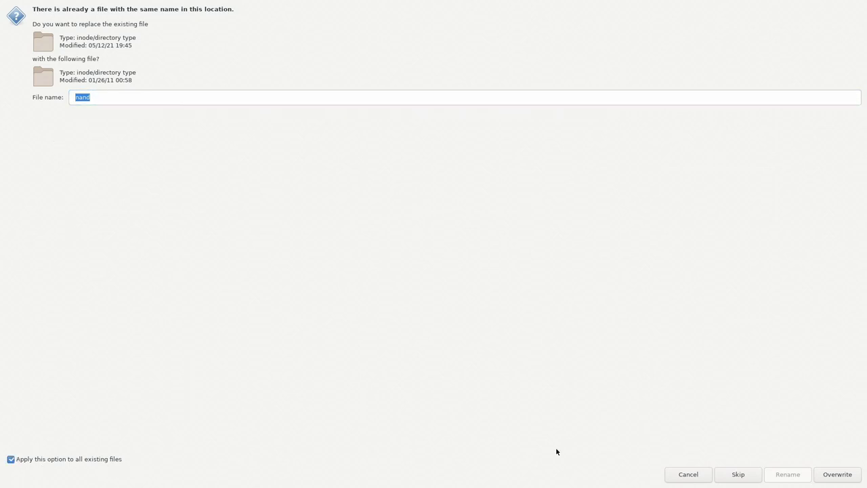
left_click(838, 477)
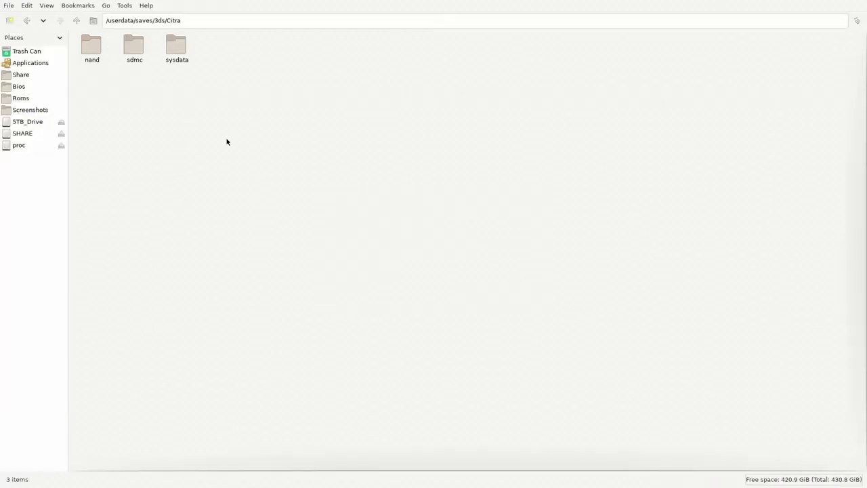
Close the file manager and start Mario Kart 7 from the Nintendo 3DS game list.
left_click(9, 7)
left_click(31, 75)
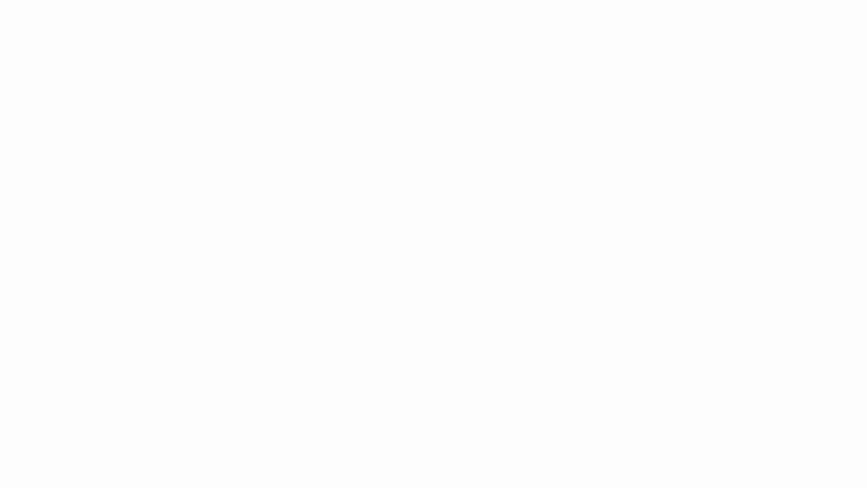
key("Return")
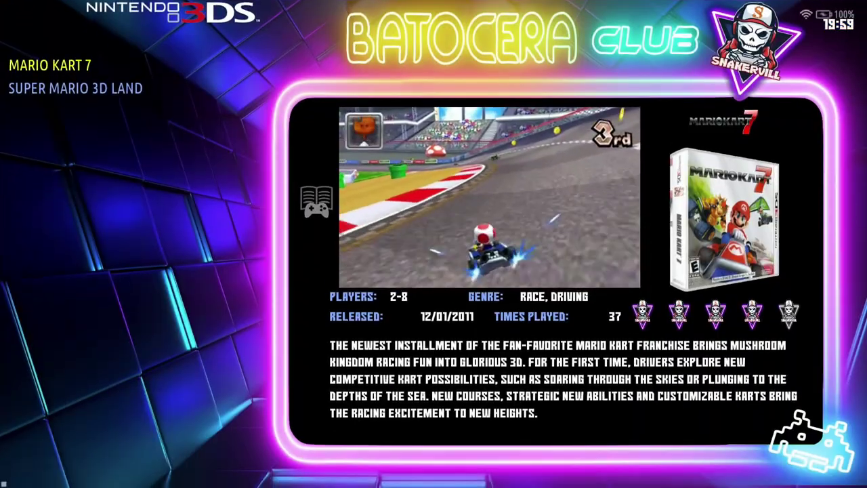
key("Return")
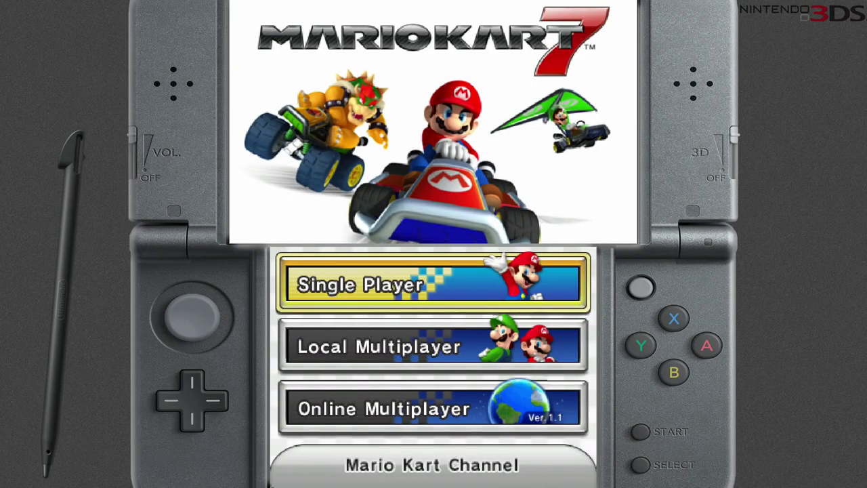
Start a single-player 50cc Grand Prix with Mario in the Mushroom Cup.
key("a")
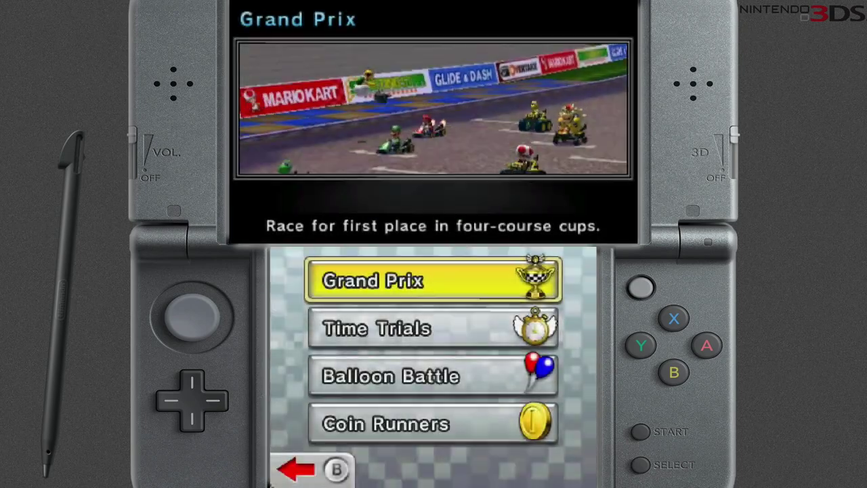
key("a")
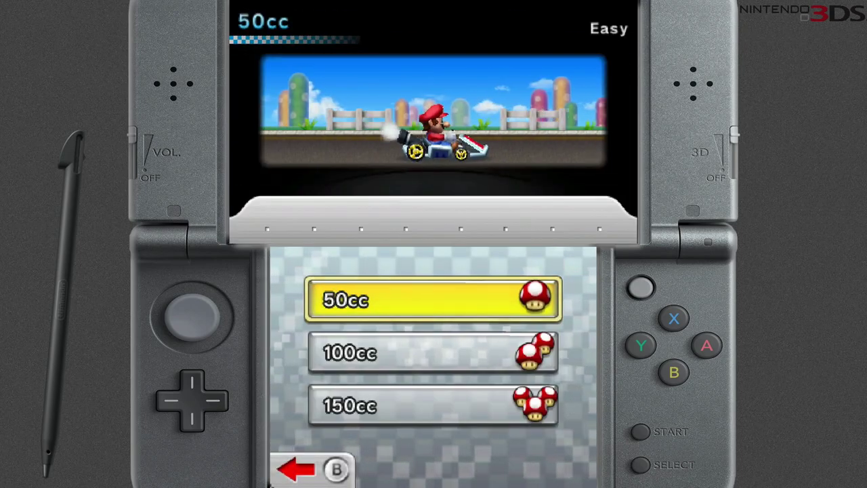
key("a")
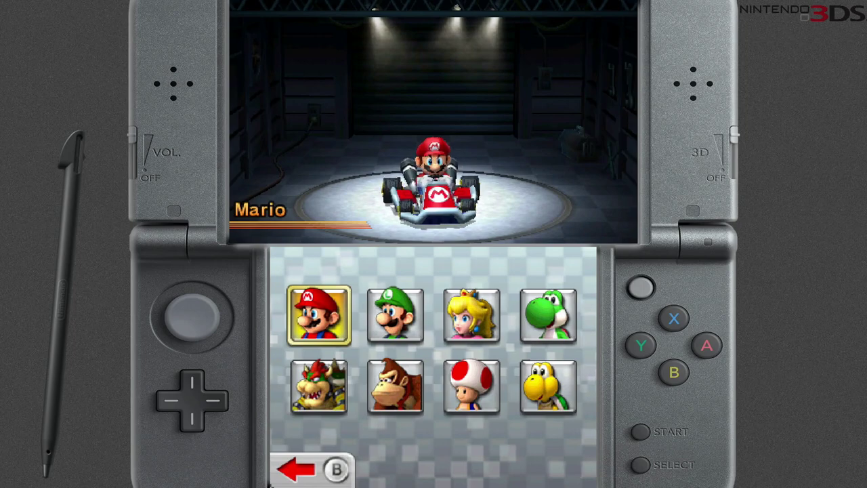
key("a")
key("Right")
key("Right")
key("a")
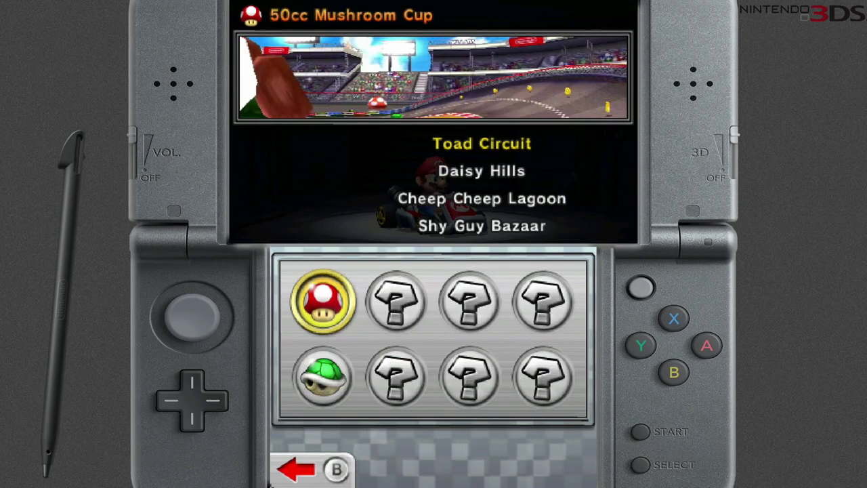
key("a")
key("a")
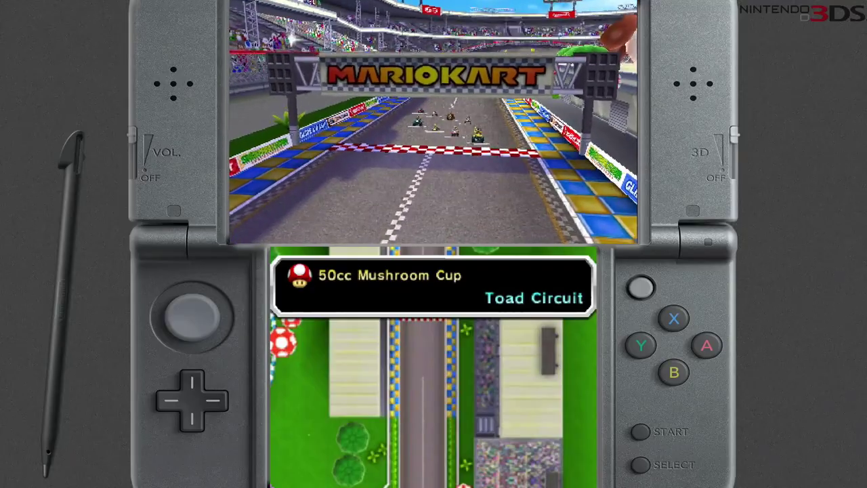
Pause the race with the RetroArch Quick Menu and open the core options for the running game.
key("F1")
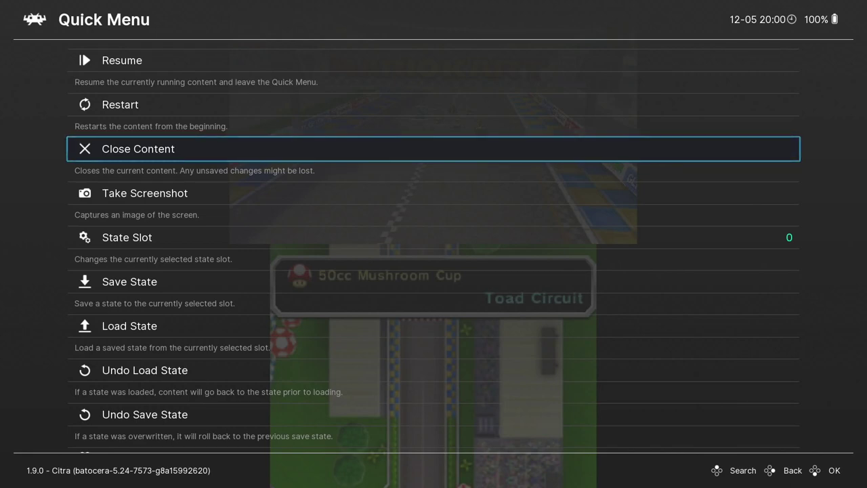
key("Down")
key("Down")
key("Down")
key("Down")
key("Down")
key("Down")
key("Down")
key("Down")
key("Down")
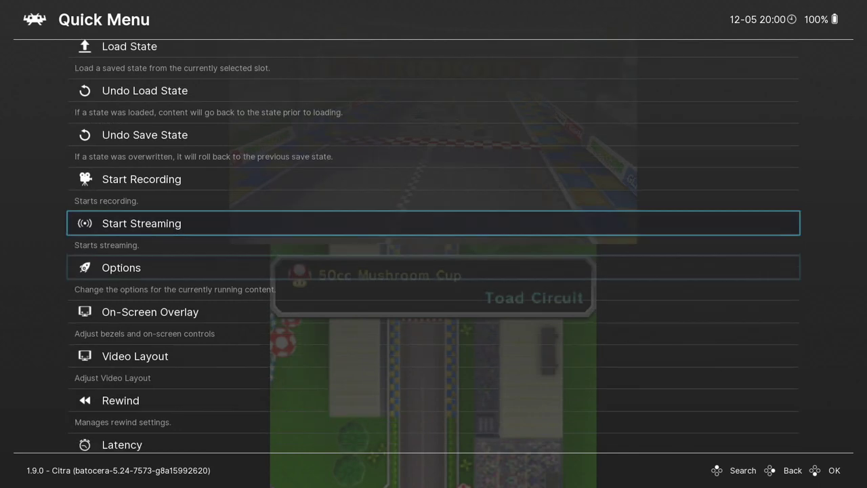
key("Return")
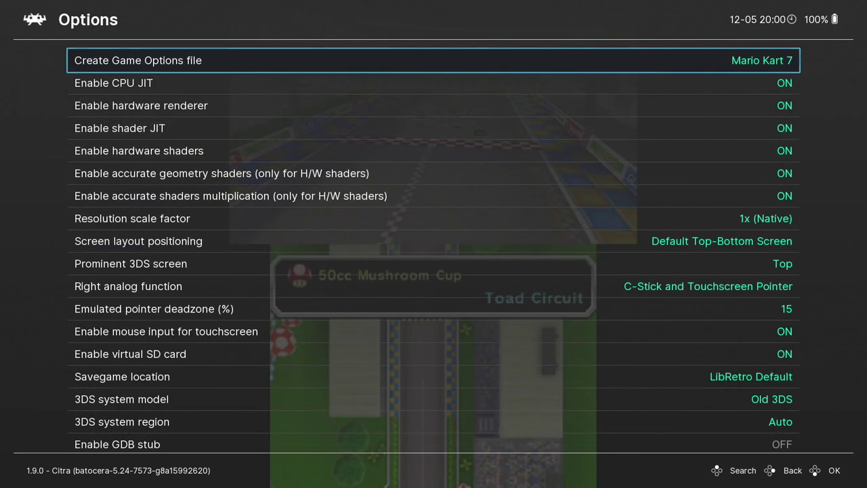
Set the Resolution scale factor to 4x and go back to the RetroArch Main Menu.
key("Down")
key("Down")
key("Down")
key("Down")
key("Down")
key("Down")
key("Down")
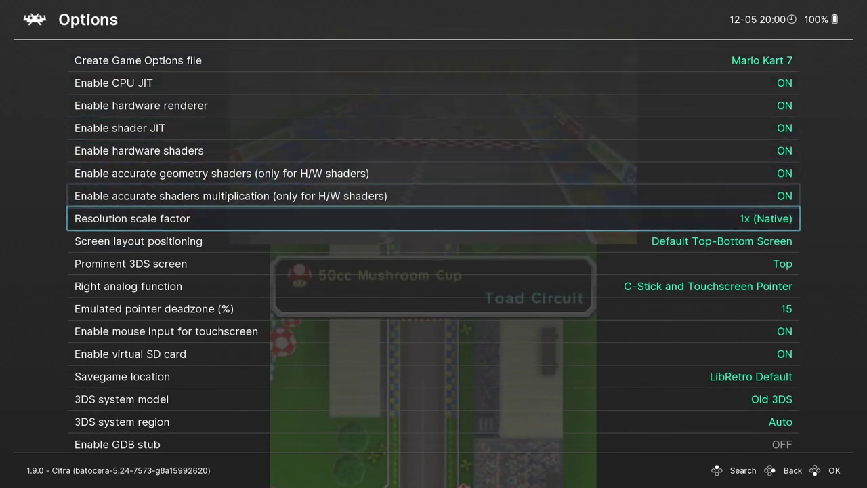
key("Return")
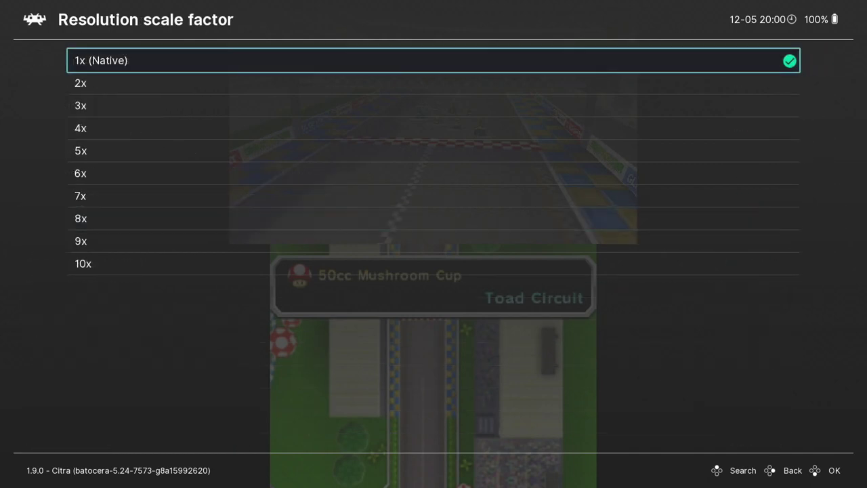
key("Down")
key("Down")
key("Down")
key("Return")
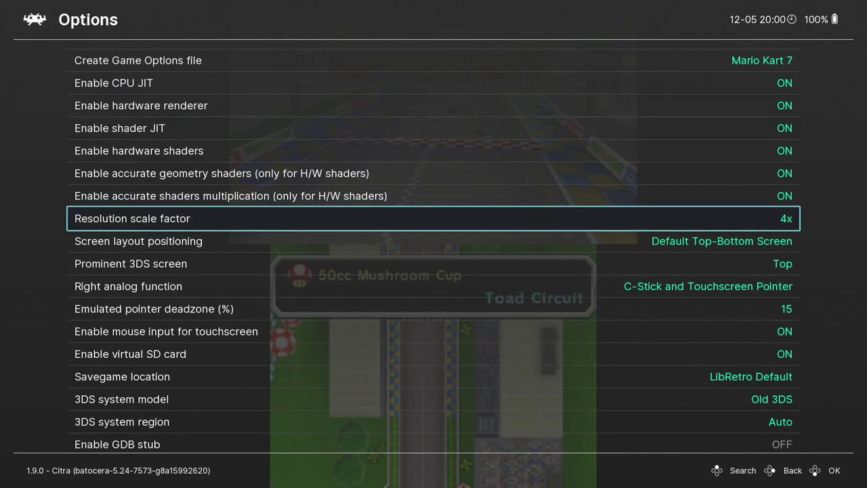
key("BackSpace")
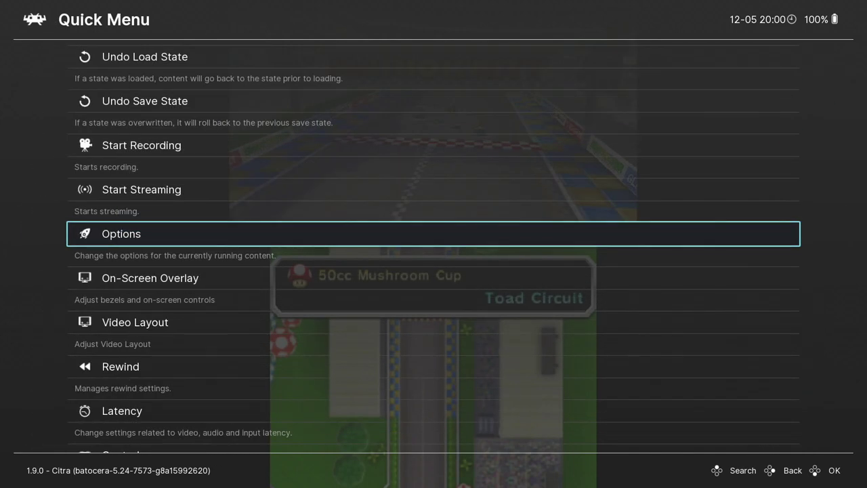
key("BackSpace")
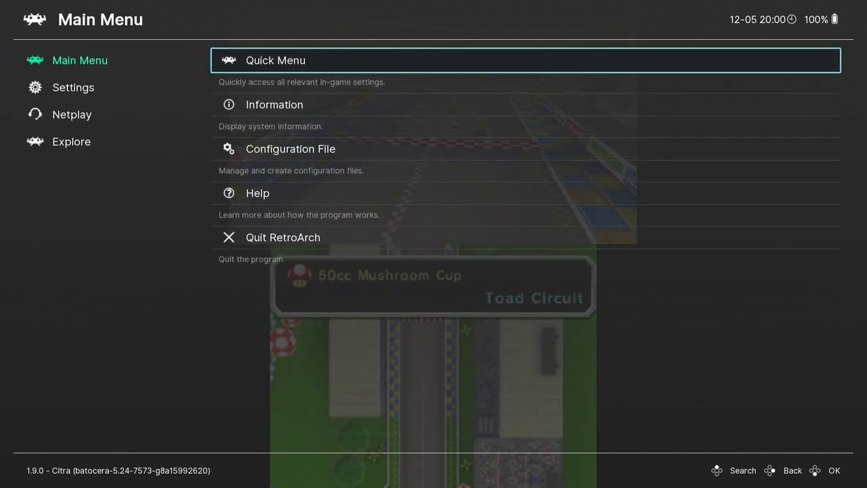
Restart the running Mario Kart 7 content from the beginning in RetroArch.
key("Return")
key("Down")
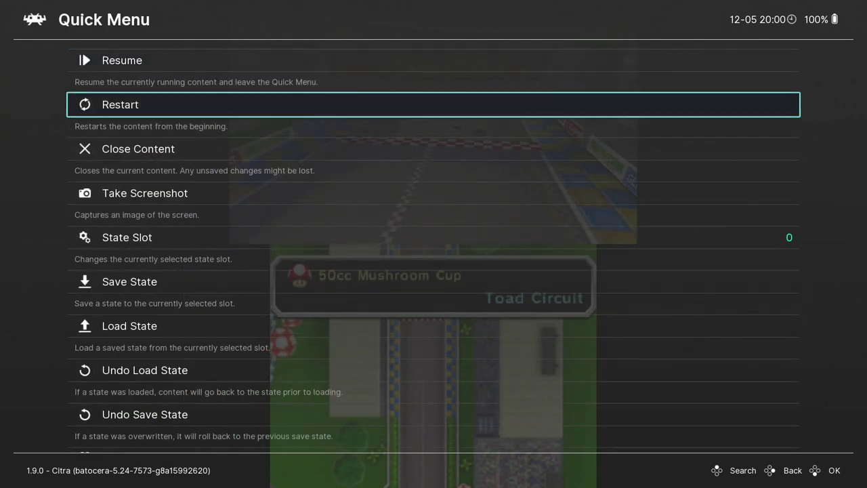
key("Return")
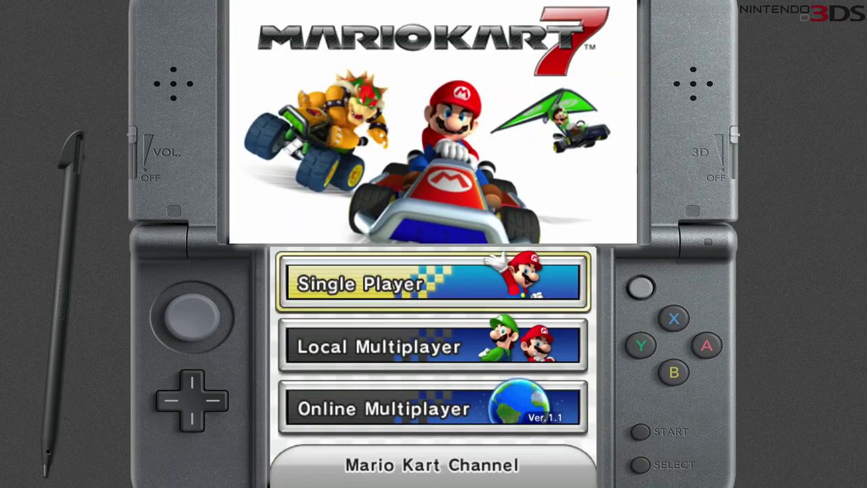
Start a single-player 50cc Grand Prix with Mario and the default kart parts in the Mushroom Cup.
key("a")
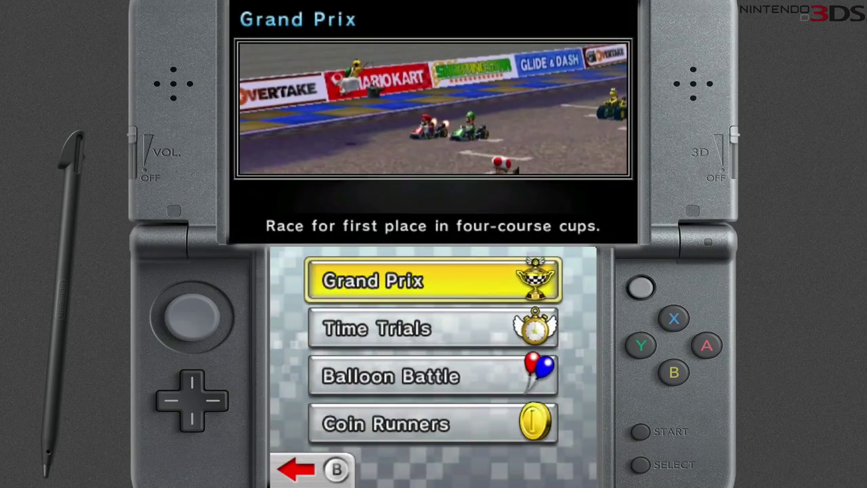
key("a")
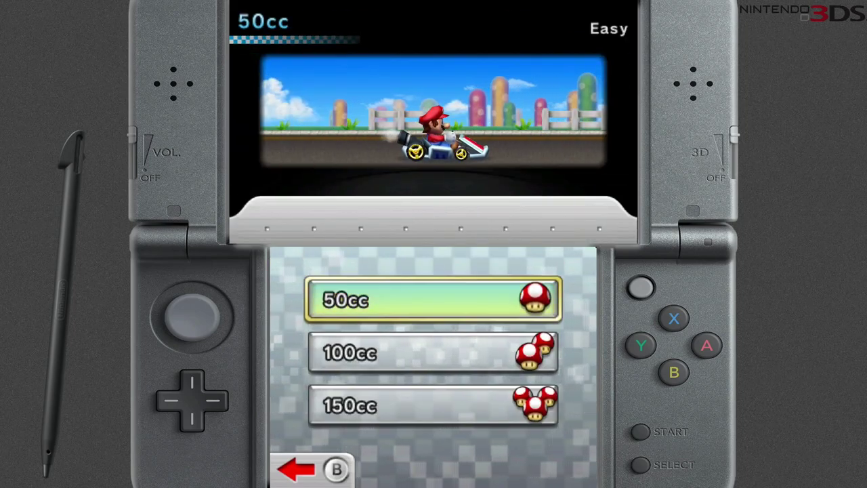
key("a")
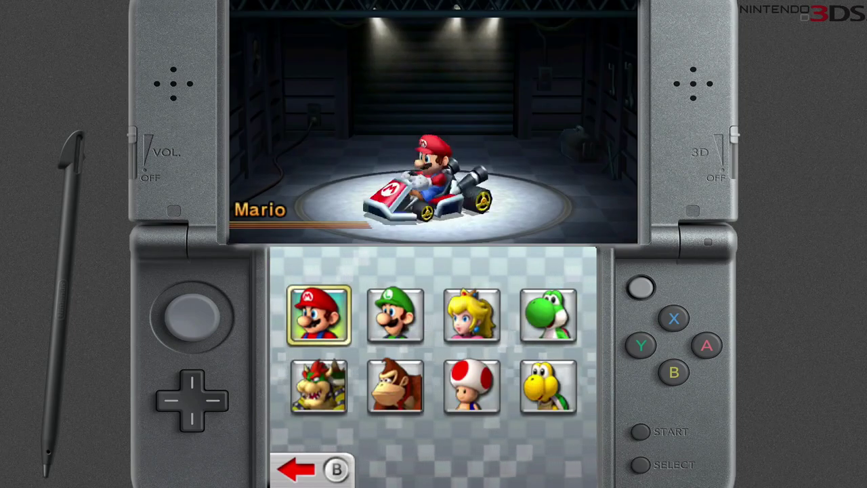
key("a")
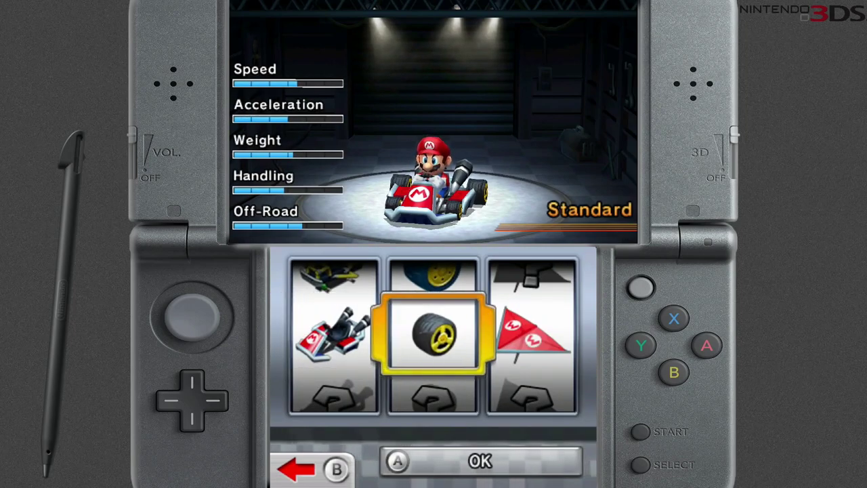
key("Right")
key("a")
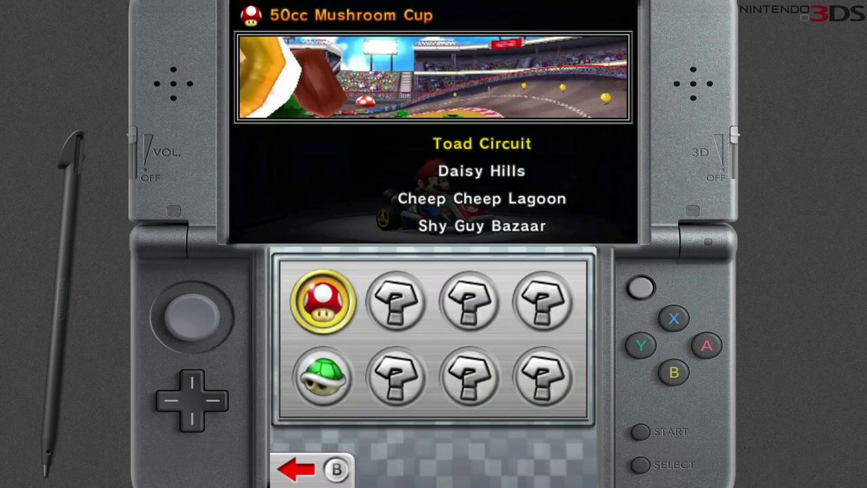
key("a")
key("a")
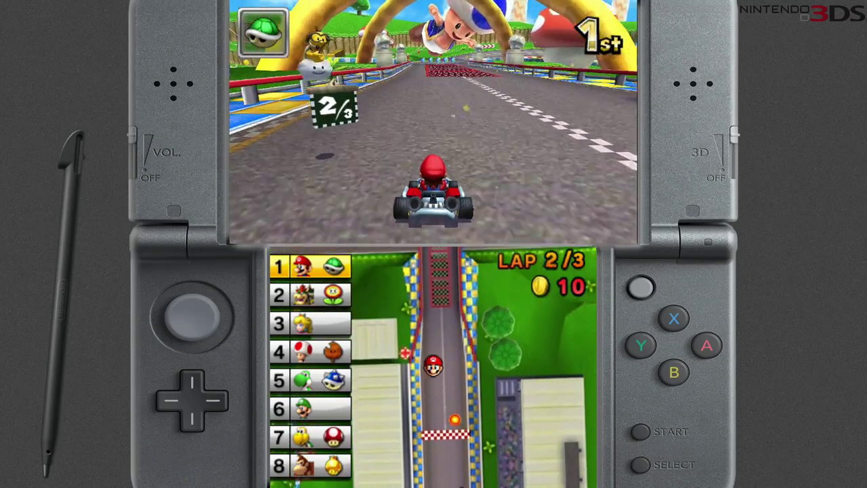
Pause the Toad Circuit race and quit Mario Kart 7 to return to the Nintendo 3DS game list.
key("Return")
key("Return")
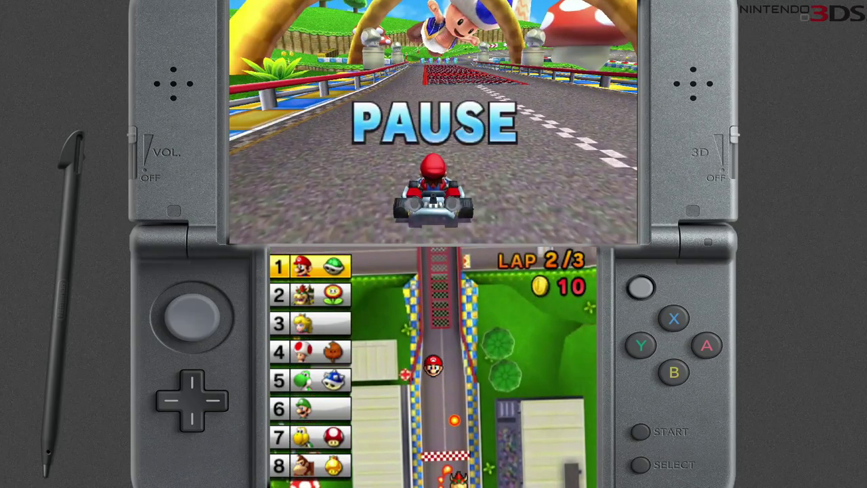
key("Escape")
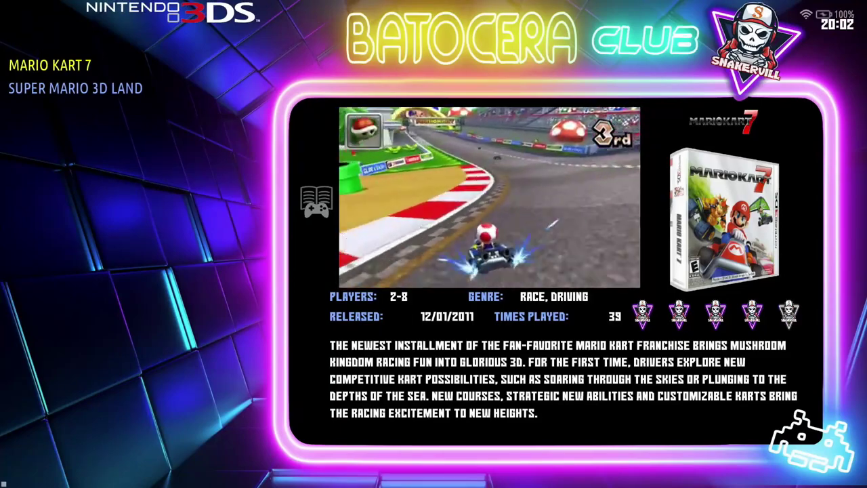
Start Super Mario 3D Land from the Nintendo 3DS game list and try the first level.
key("Down")
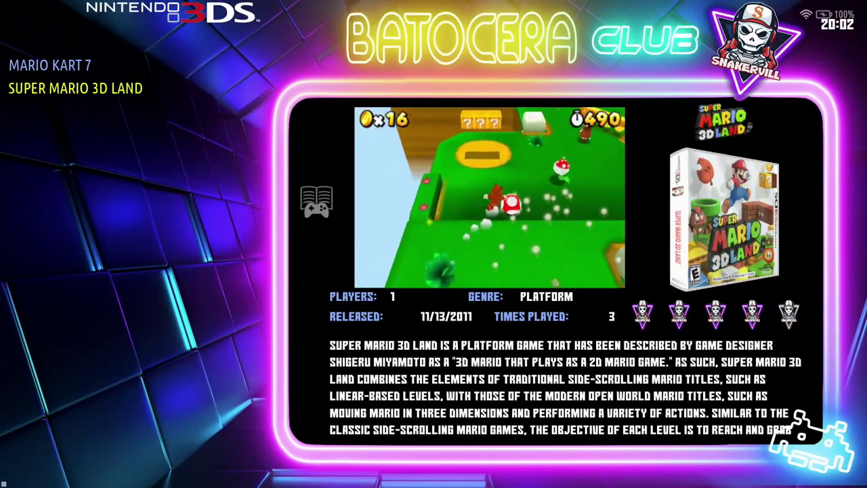
key("Return")
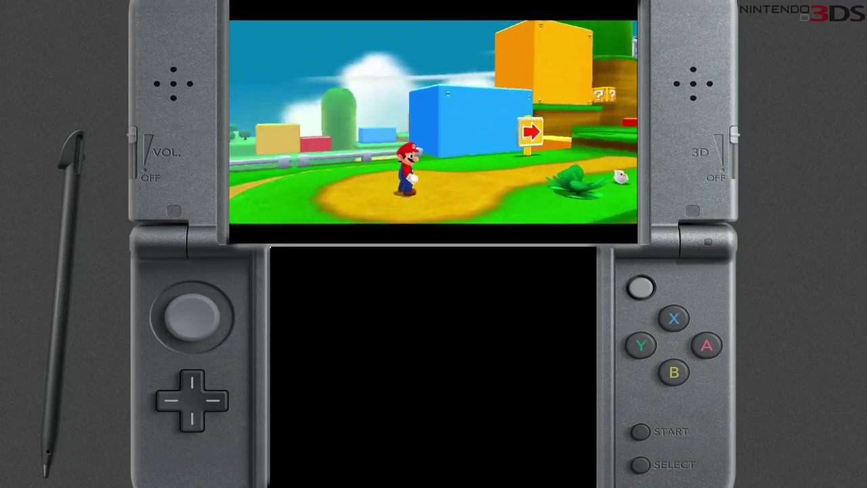
key("a")
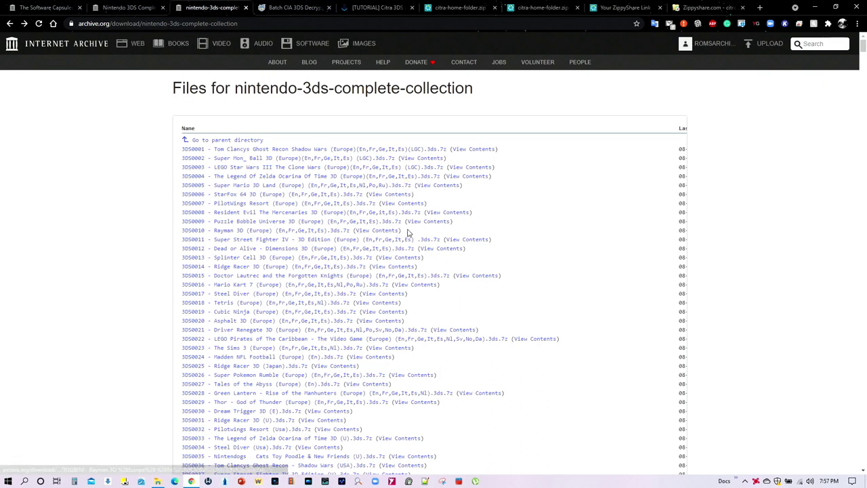
left_click(157, 482)
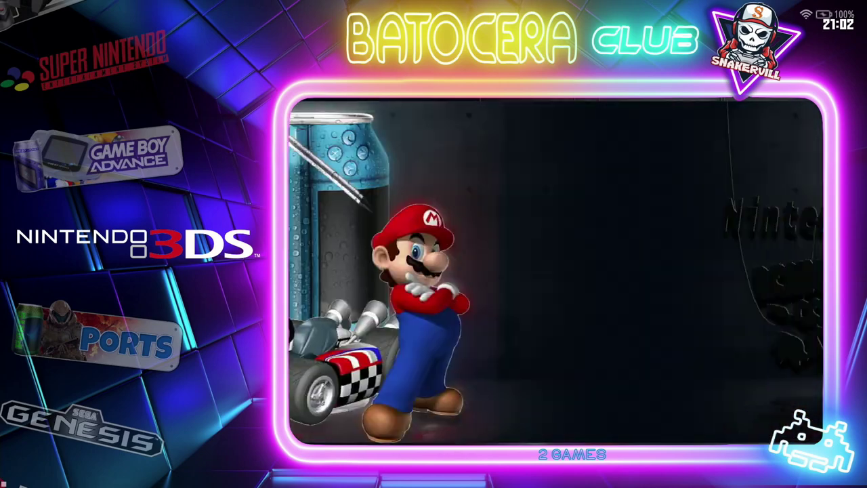
Open the Batocera file manager and browse 5TB_Drive to Roms/3DS/Games, selecting New Super Mario Bros. 2.cia.
key("Return")
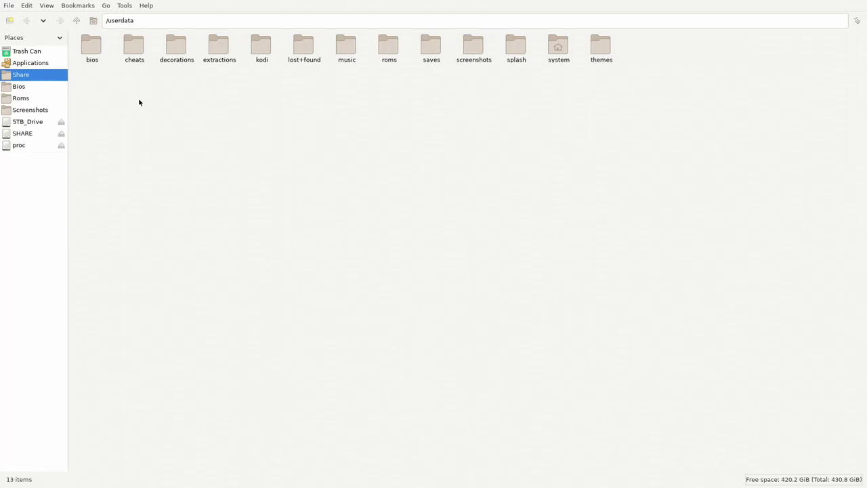
left_click(29, 122)
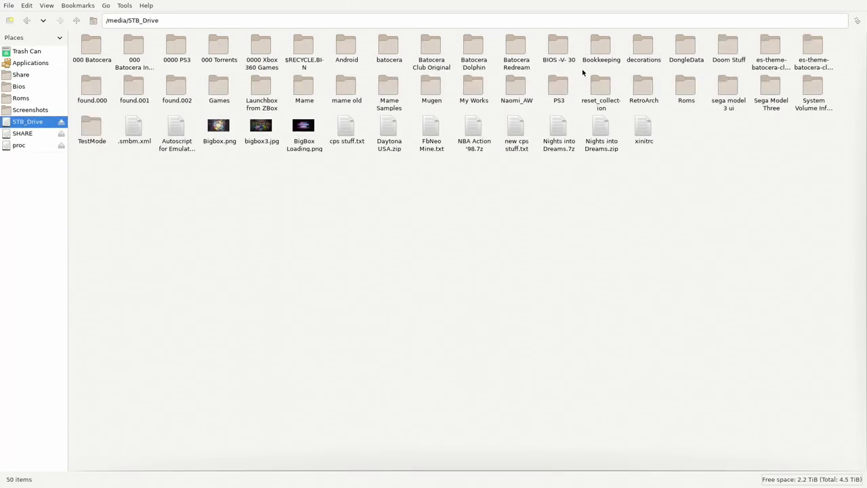
left_click(682, 86)
double_click(683, 87)
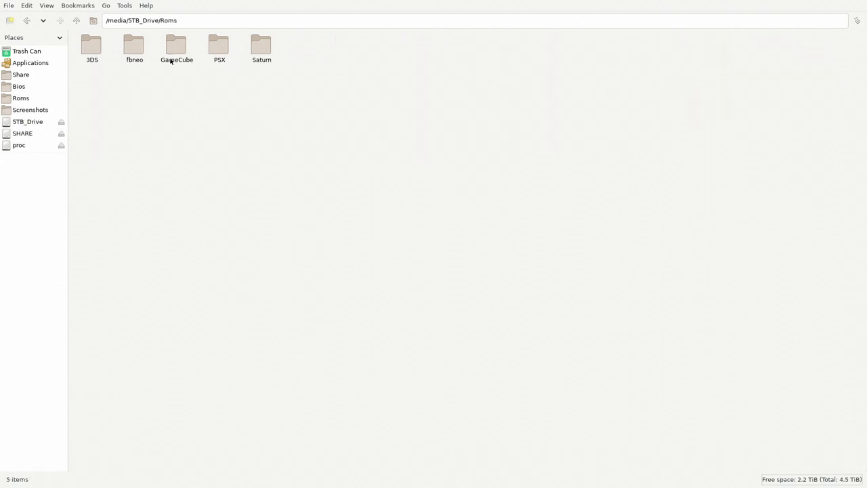
double_click(99, 47)
double_click(176, 44)
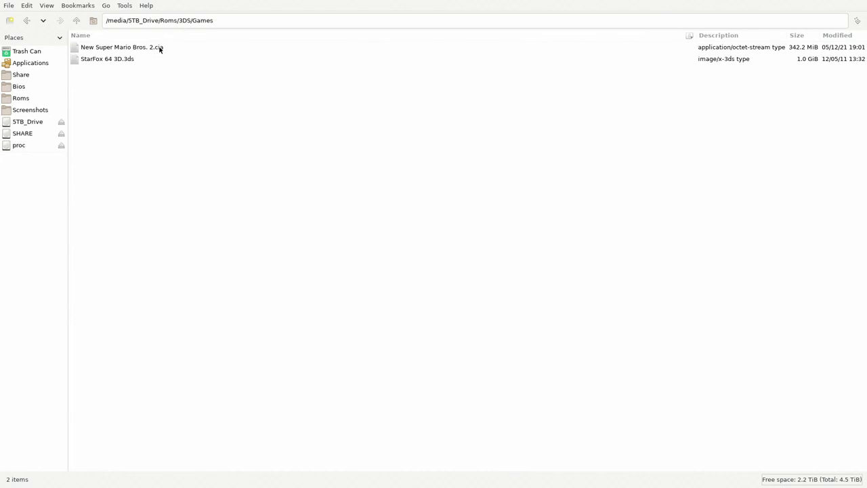
left_click(159, 52)
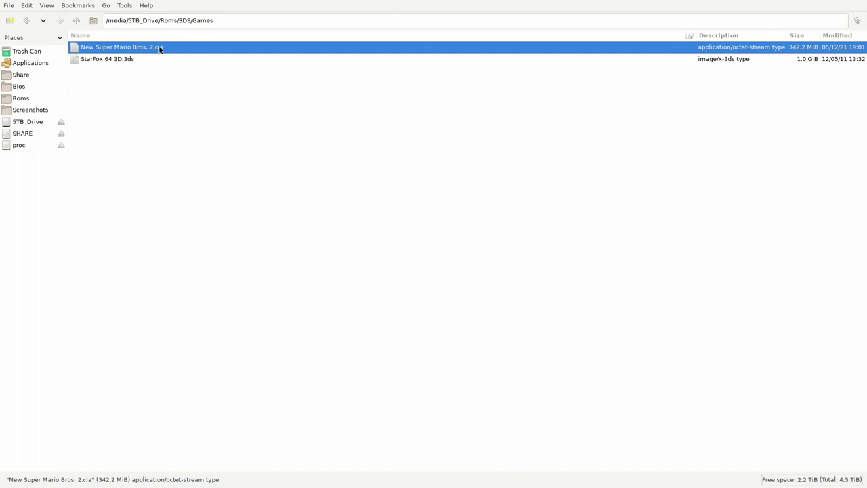
Copy StarFox 64 3D.3ds from the external drive's Games folder into /userdata/roms/3ds.
left_click(125, 60)
right_click(125, 60)
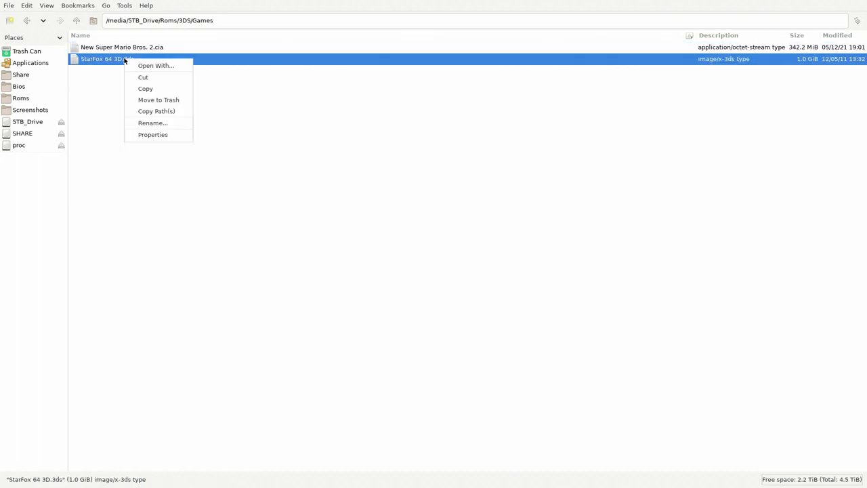
left_click(144, 89)
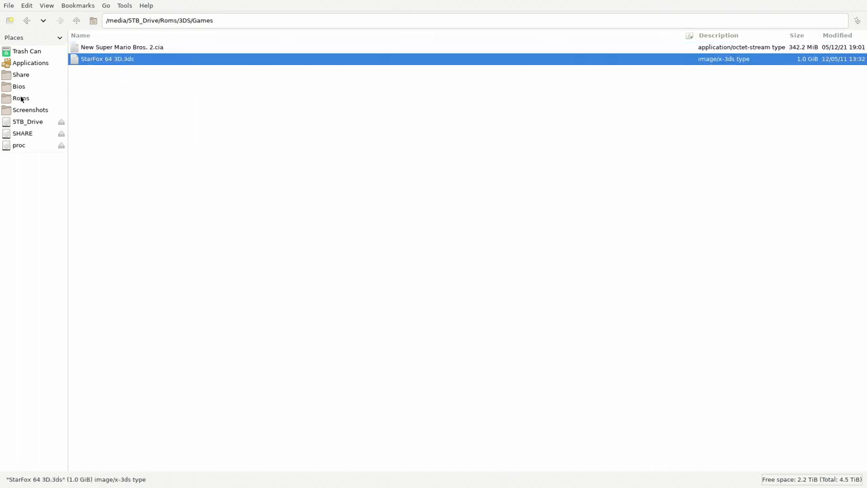
left_click(21, 99)
double_click(134, 48)
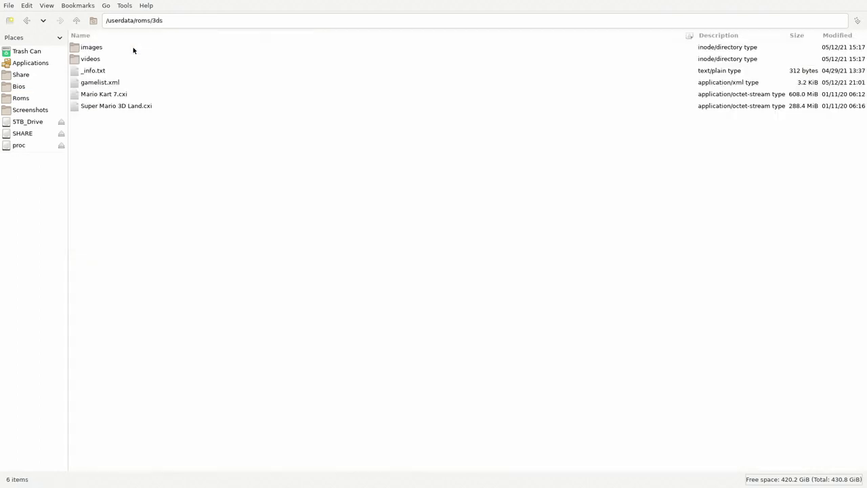
right_click(143, 161)
left_click(166, 178)
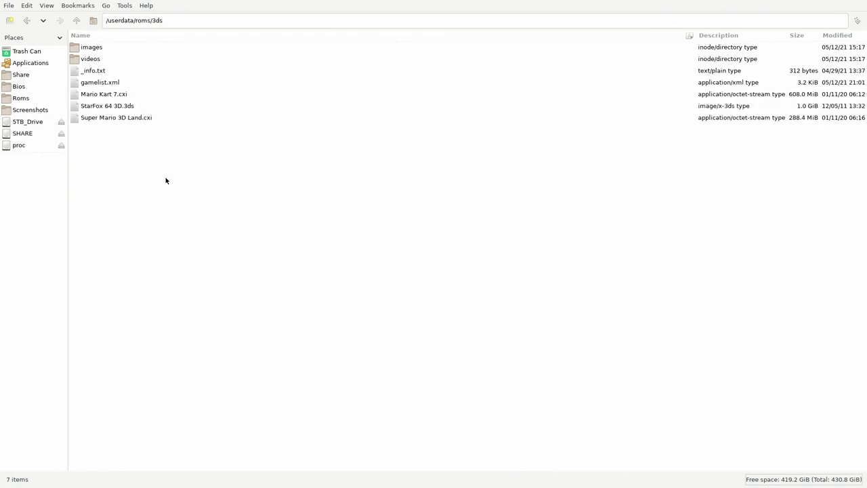
Close the file manager and update the games lists in Batocera's games settings.
left_click(8, 6)
left_click(32, 73)
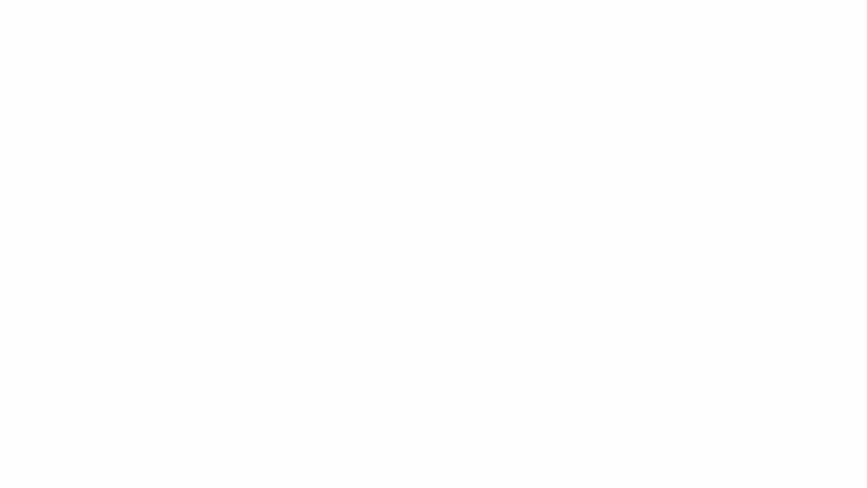
key("Return")
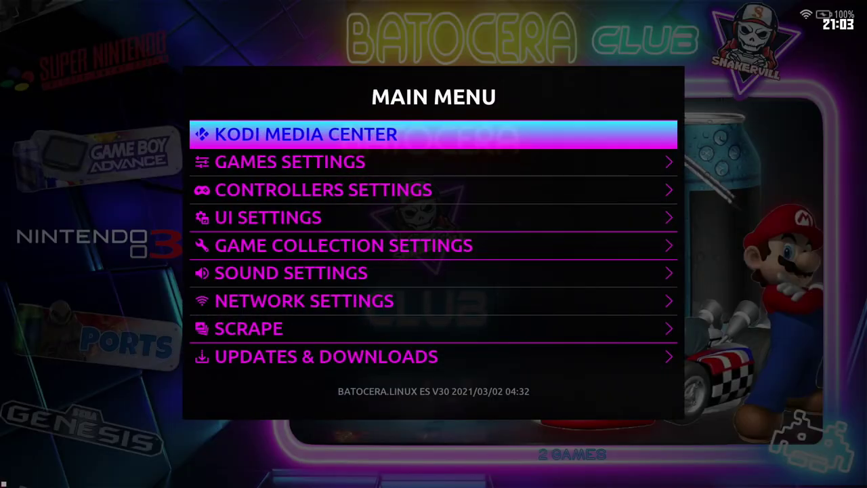
key("Down")
key("Return")
key("Return")
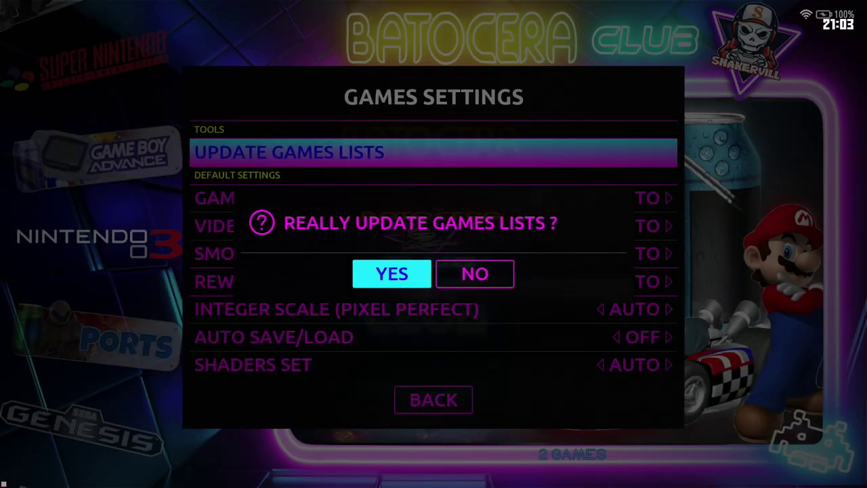
key("Return")
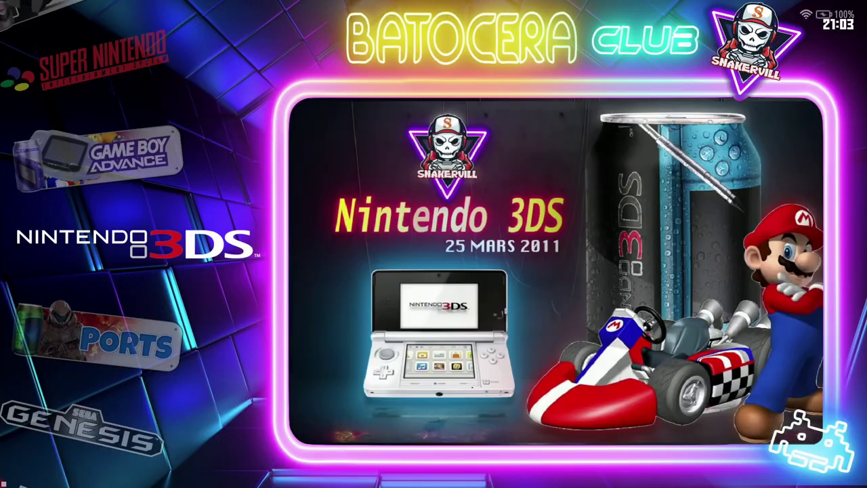
Open the Nintendo 3DS game list and start StarFox 64 3D.
key("Return")
key("Down")
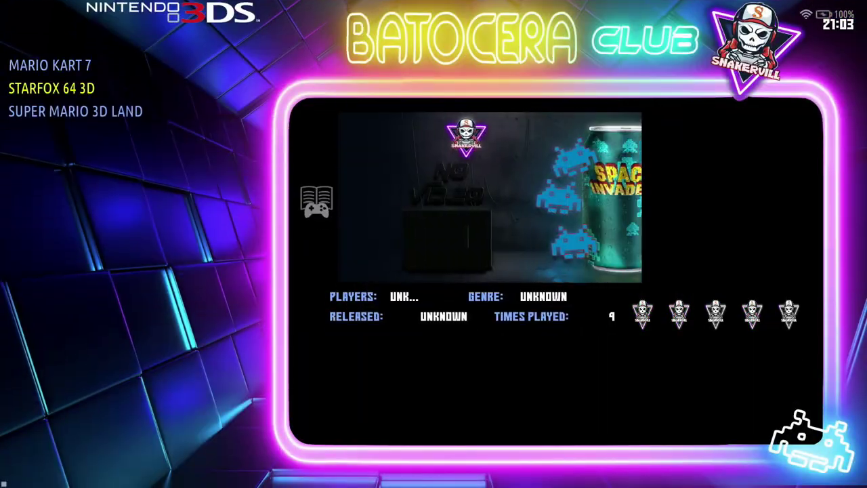
key("Return")
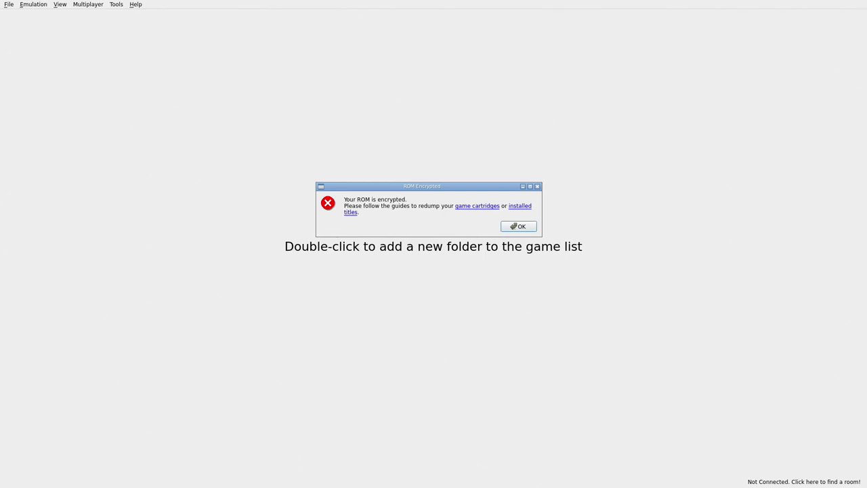
Dismiss the ROM Encrypted dialog and exit Citra.
key("Return")
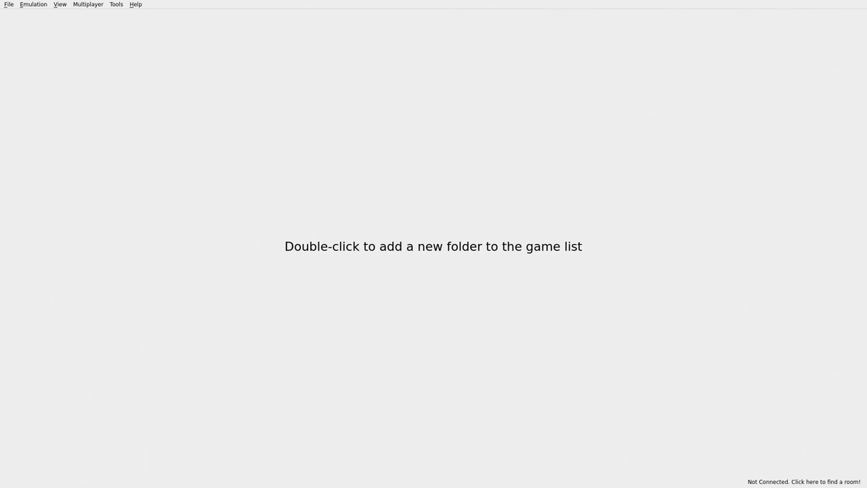
key("alt+f")
key("Down")
key("Down")
key("Down")
key("Down")
key("Down")
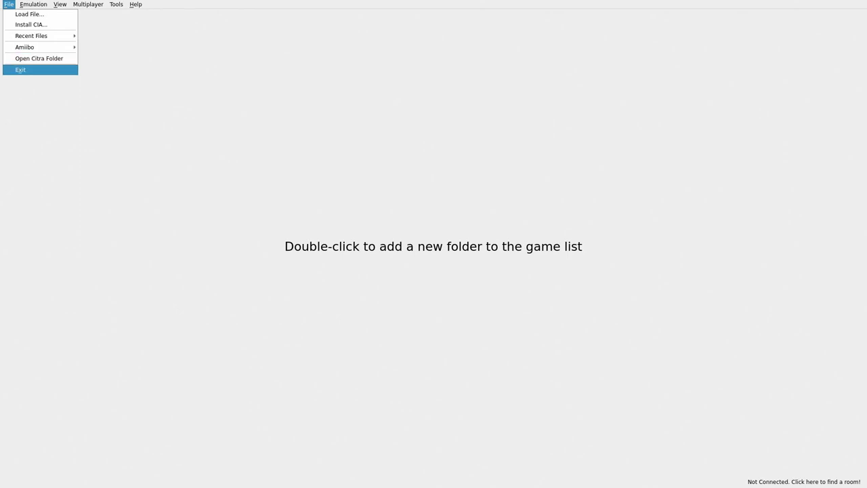
key("Return")
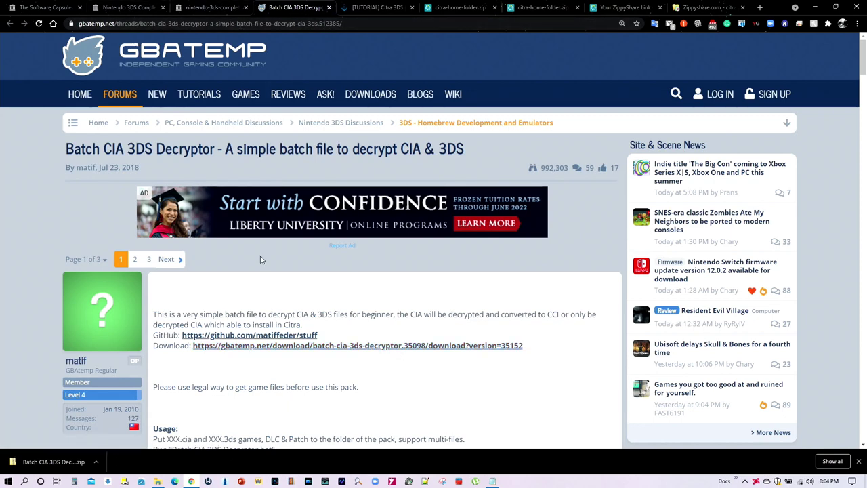
Download Batch CIA 3DS Decryptor.zip to the Desktop and move it into the 3DS Tools folder, replacing the existing copy.
left_click(385, 348)
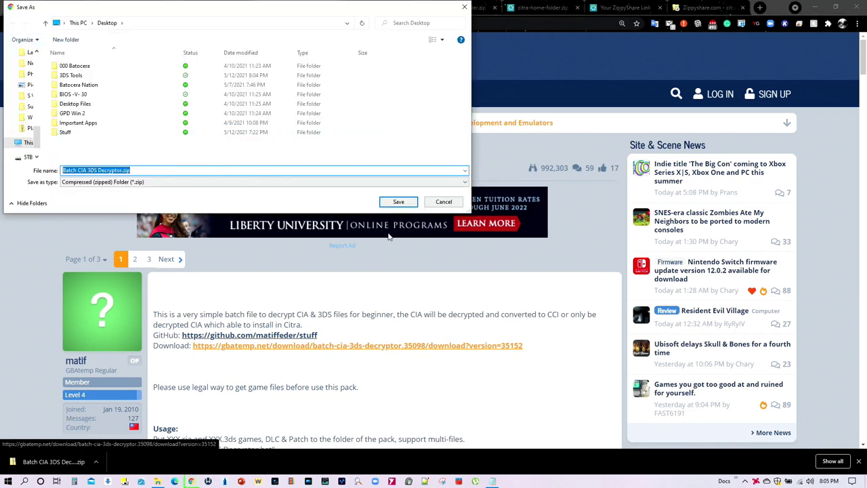
left_click(398, 202)
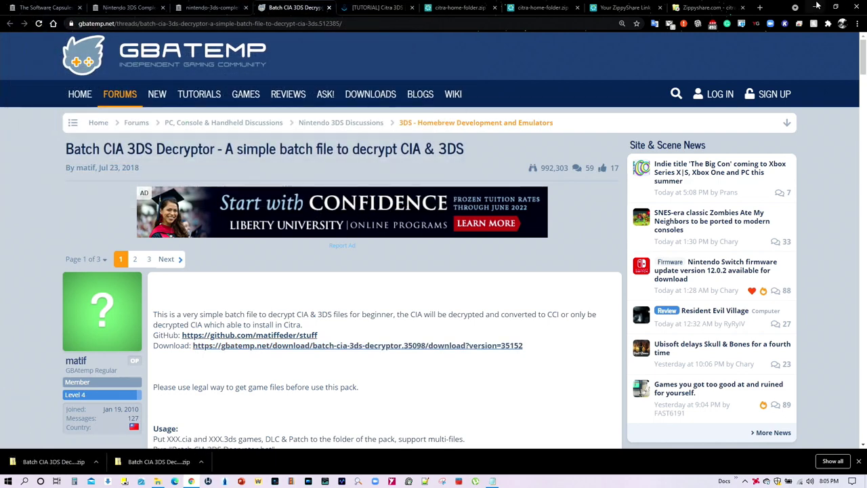
left_click(816, 6)
left_click_drag(49, 161, 52, 112)
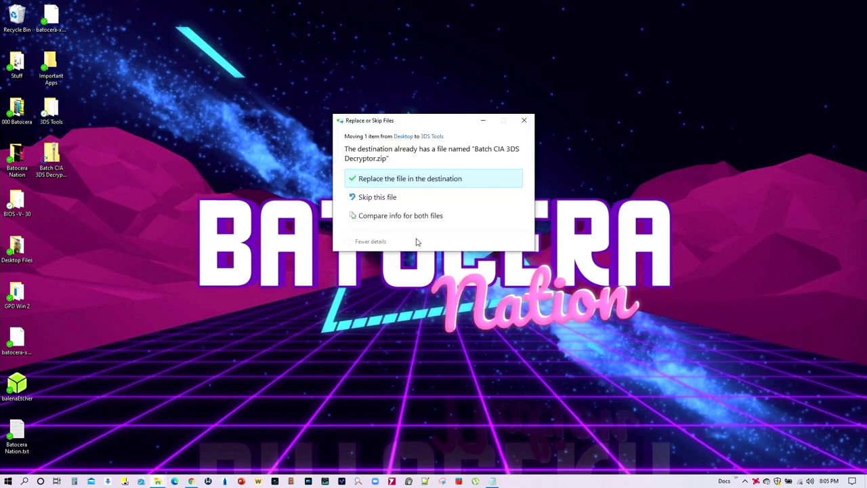
left_click(408, 178)
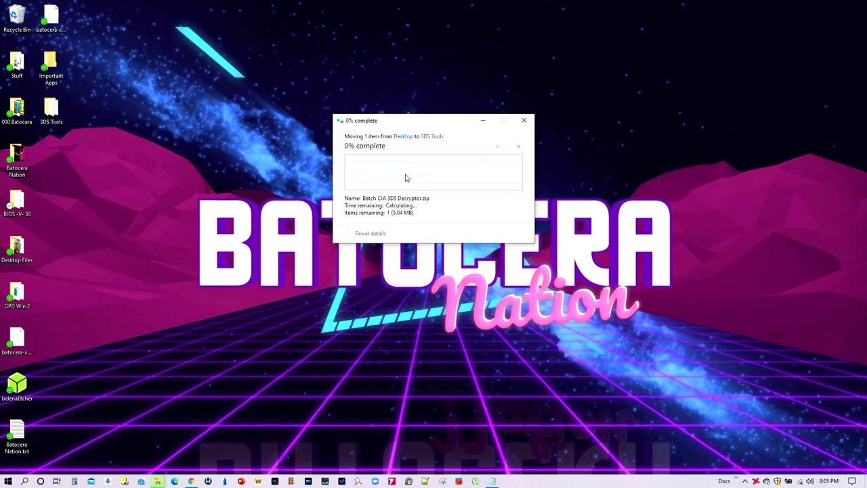
Open the desktop's 3DS Tools folder in a maximized window and view the contents of its Batch CIA 3DS Decryptor folder.
double_click(52, 114)
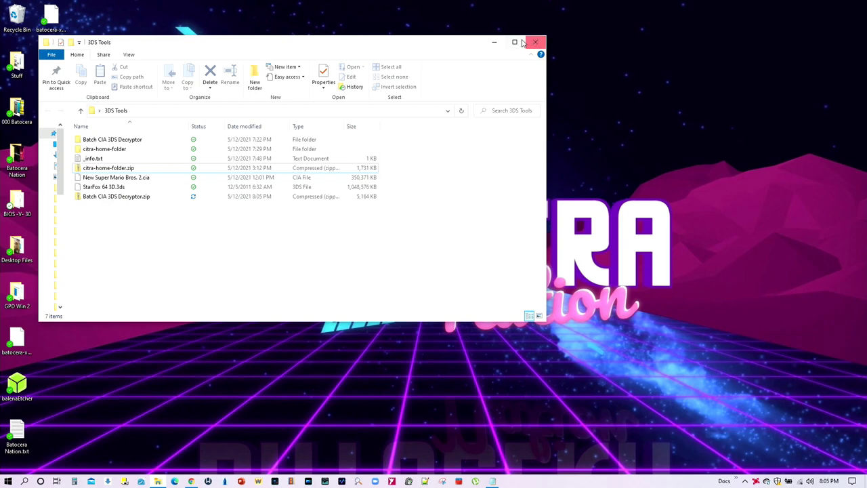
left_click(513, 45)
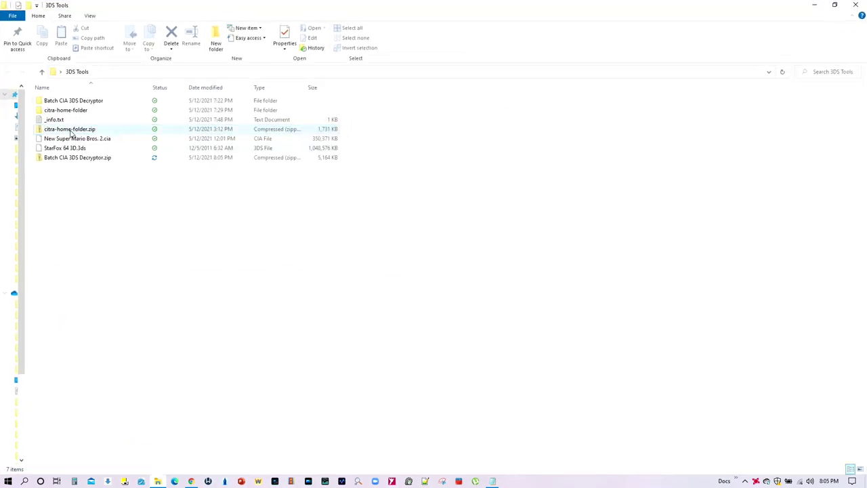
left_click(76, 157)
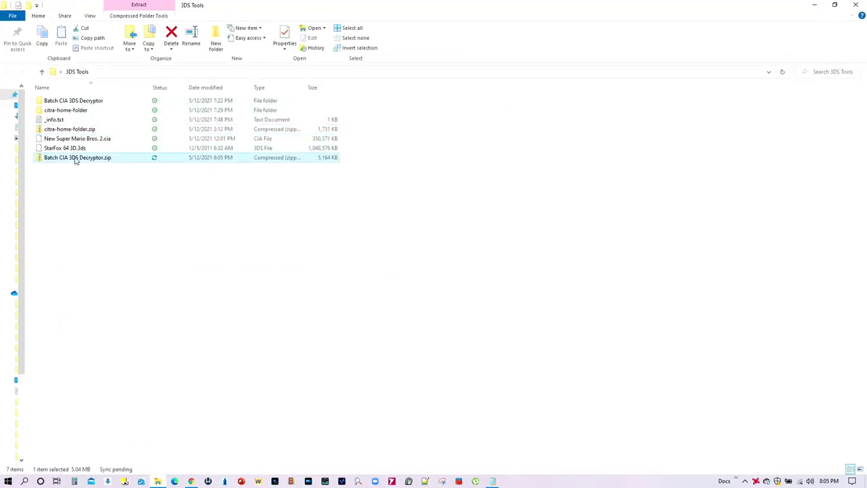
right_click(76, 162)
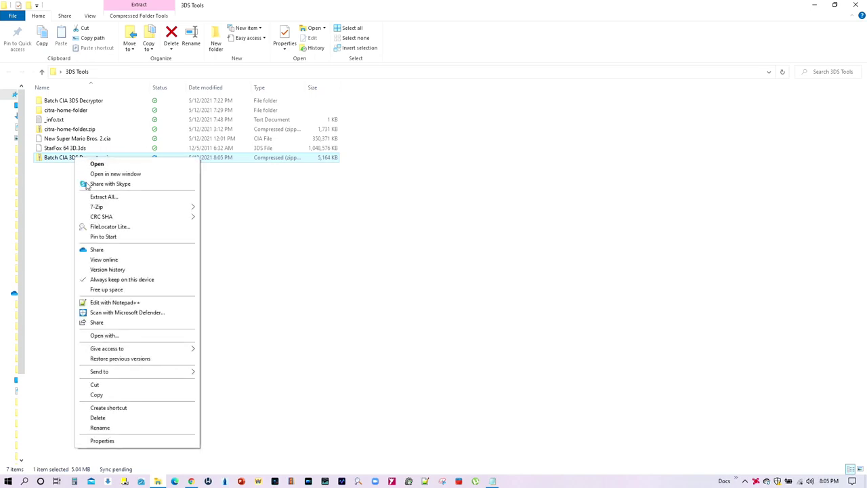
mouse_move(101, 207)
left_click(70, 114)
double_click(73, 100)
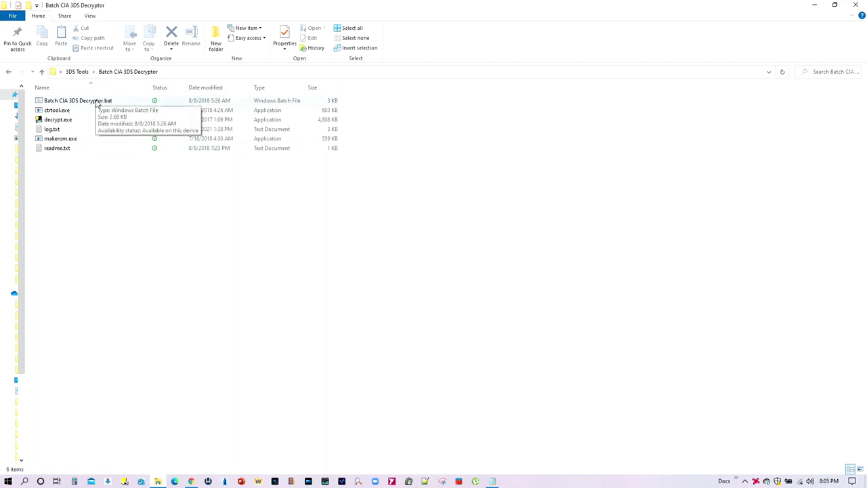
Move New Super Mario Bros. 2.cia and StarFox 64 3D.3ds from 3DS Tools into the Batch CIA 3DS Decryptor folder.
left_click(42, 71)
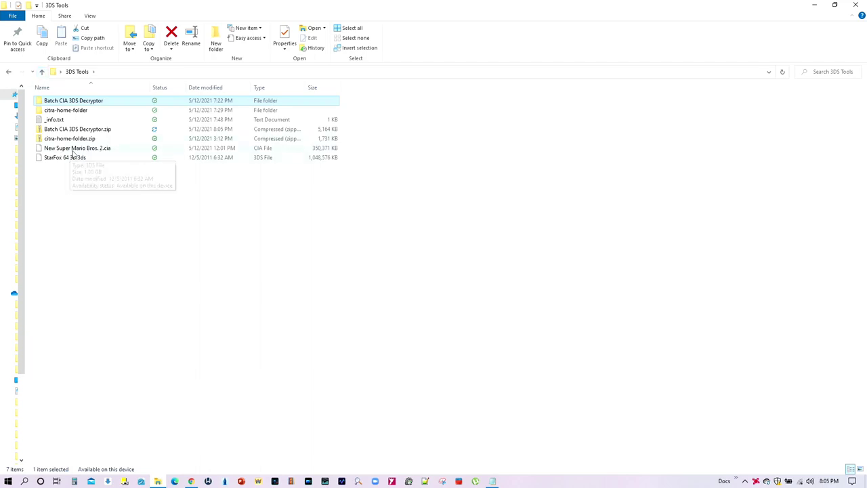
left_click(94, 149)
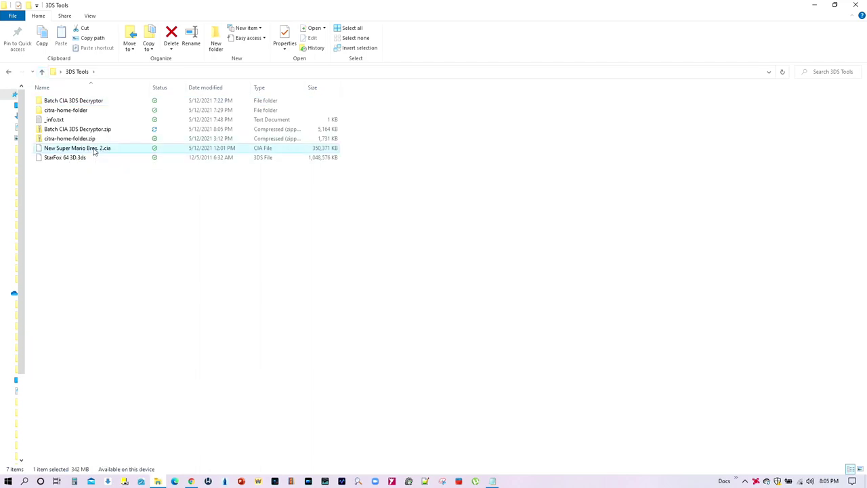
key("shift+Down")
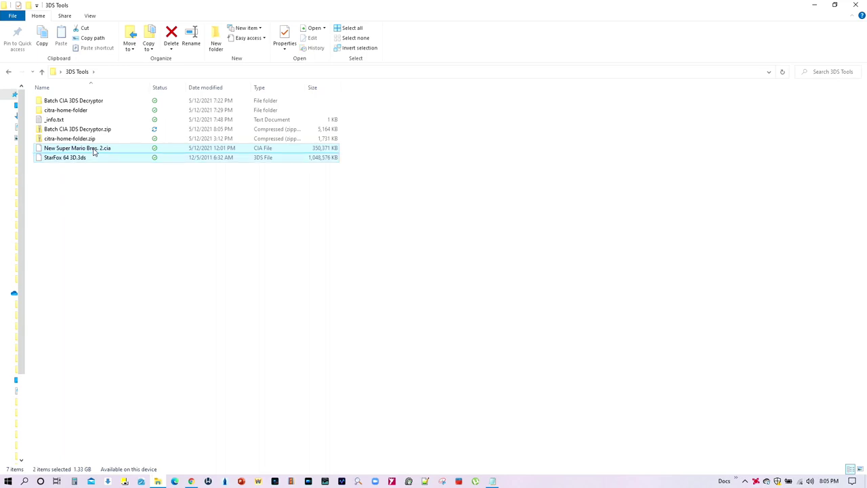
left_click_drag(94, 150, 103, 102)
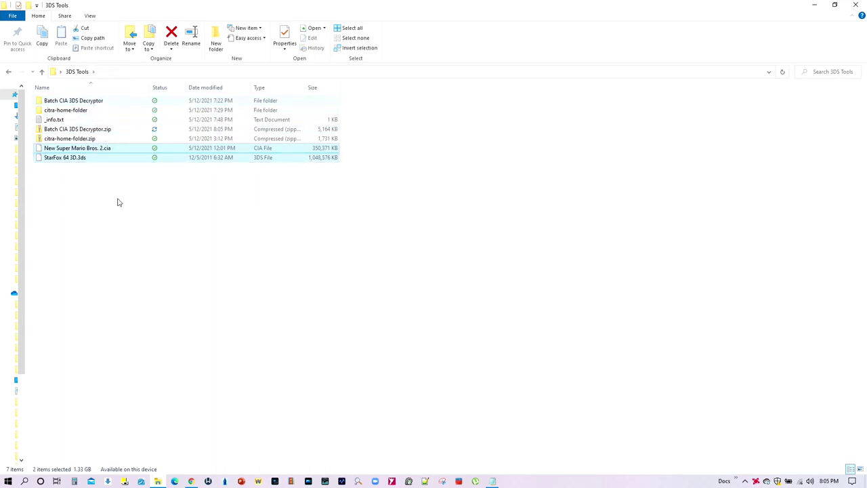
Decrypt both games by running Batch CIA 3DS Decryptor.bat in its folder, and close the console when it finishes.
double_click(86, 102)
left_click(79, 170)
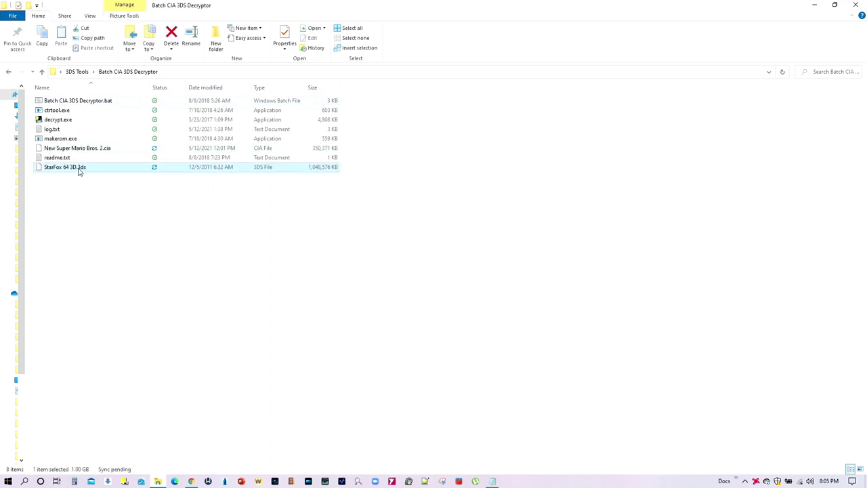
left_click(106, 149)
left_click(70, 170)
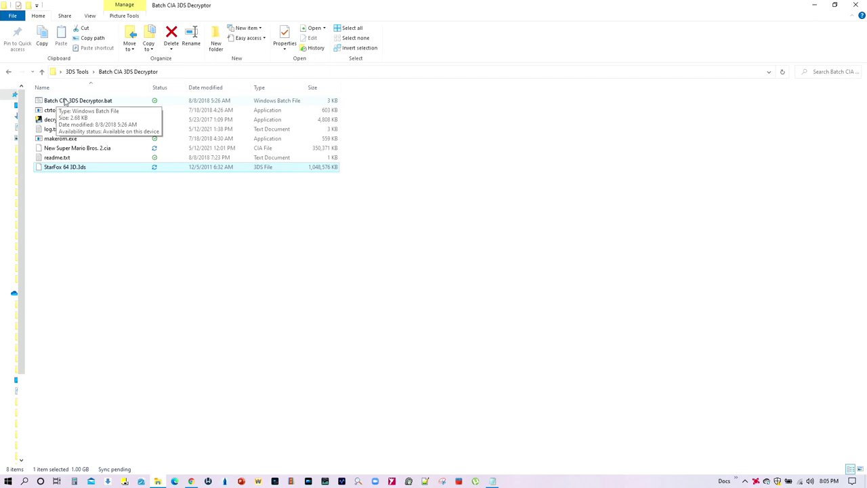
double_click(53, 101)
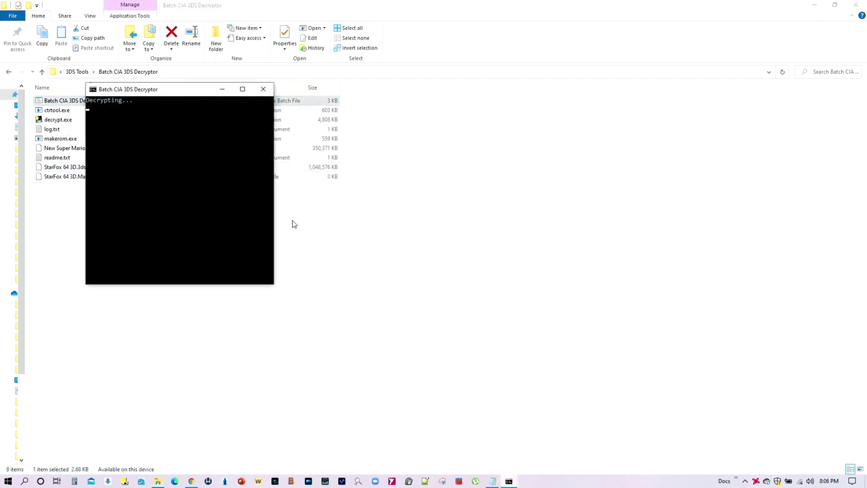
left_click_drag(189, 93, 370, 117)
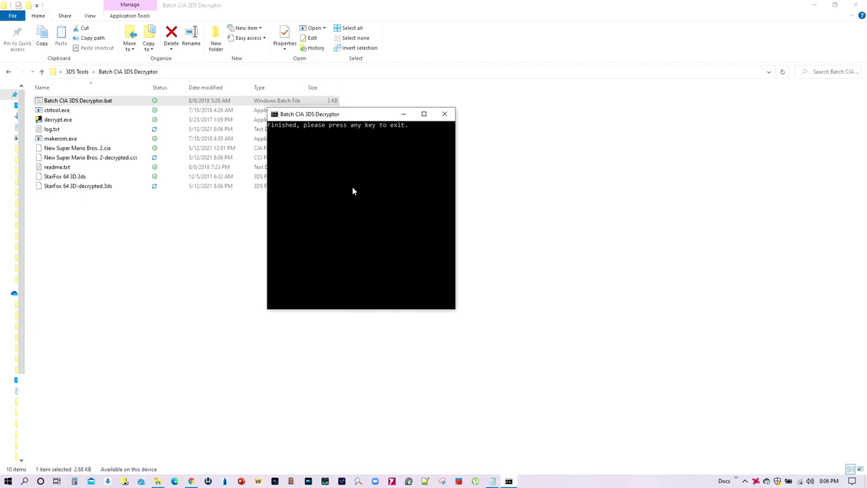
key("Return")
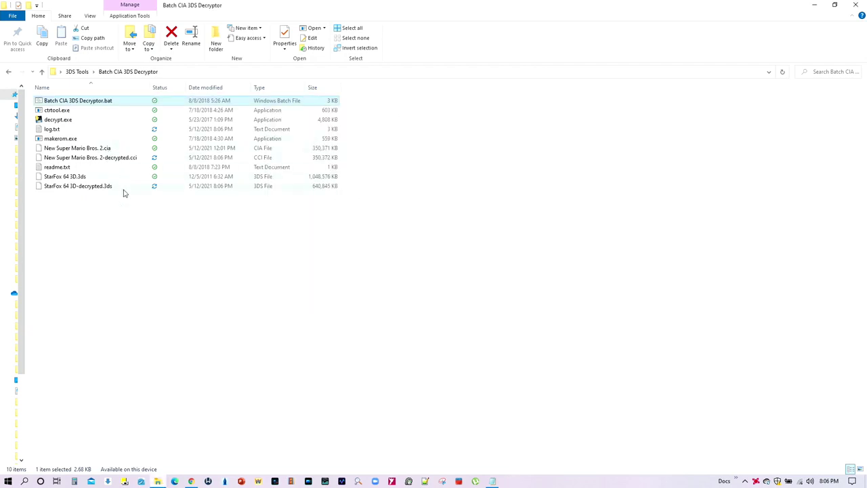
Widen the file name column and compare the decrypted StarFox 64 3D and New Super Mario Bros. 2 files with the originals.
left_click_drag(149, 87, 217, 88)
left_click(81, 186)
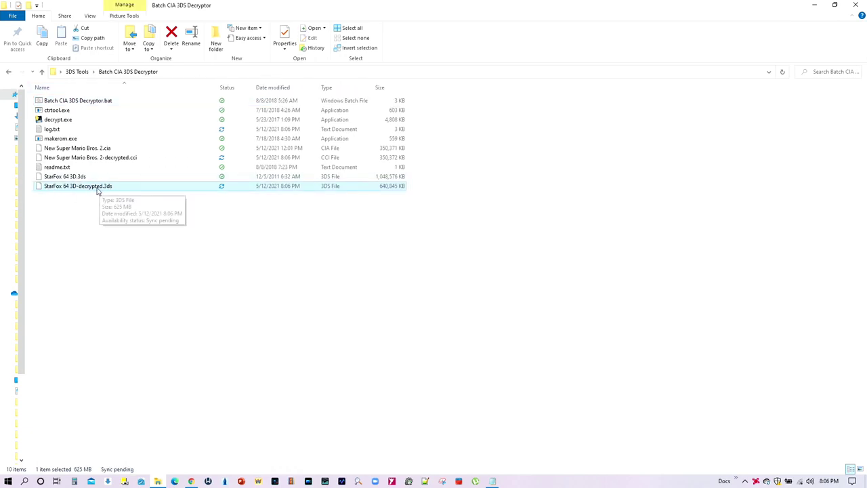
left_click(97, 187)
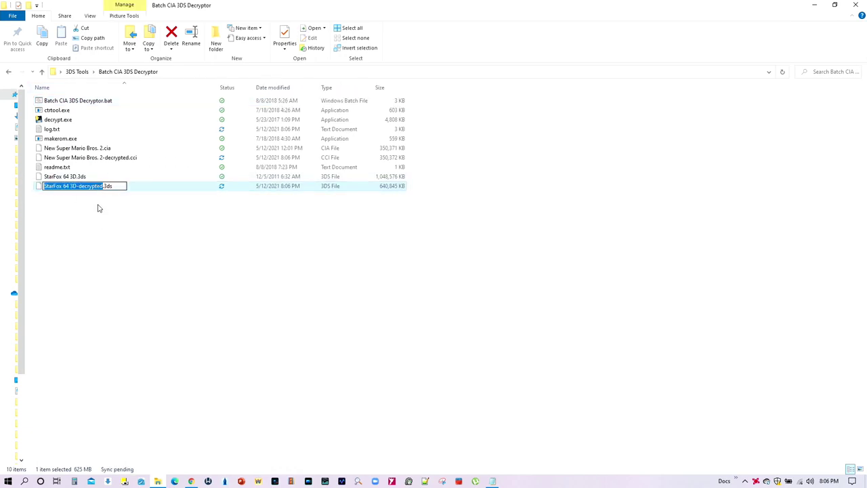
left_click(98, 205)
left_click(103, 149)
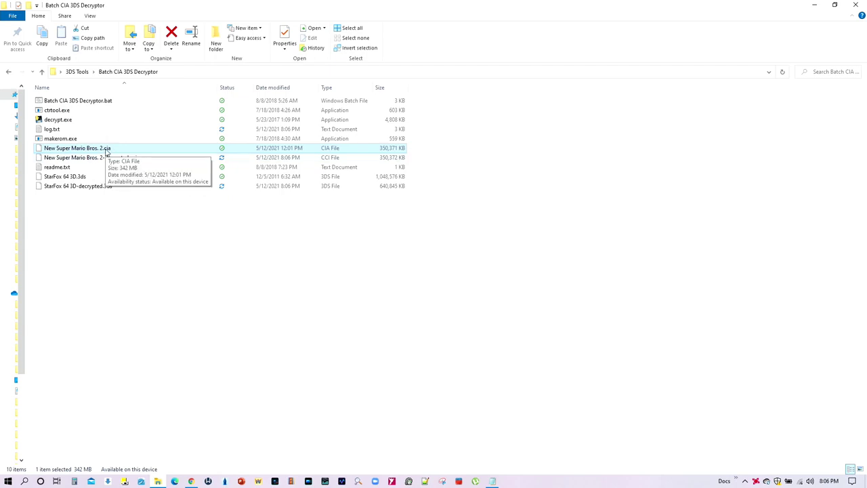
left_click(127, 160)
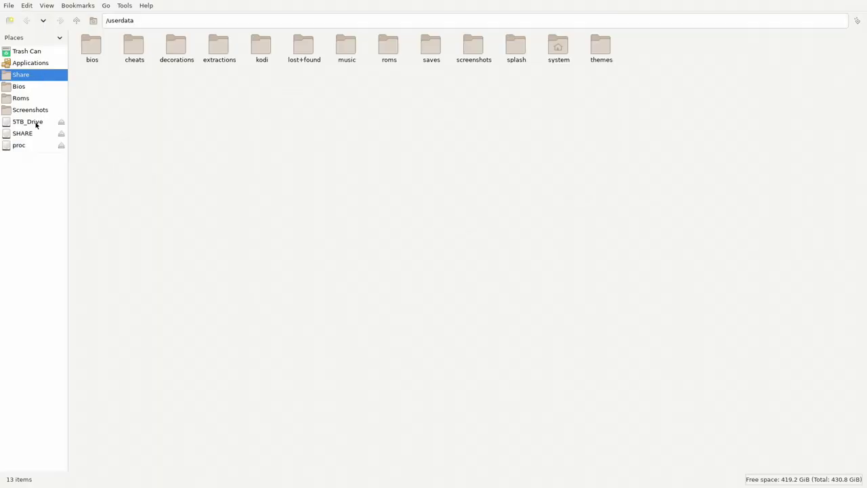
In Batocera's file manager, copy both decrypted games from /media/5TB_Drive/Roms/3DS/Games into /userdata/roms/3ds.
left_click(27, 121)
double_click(683, 88)
double_click(92, 46)
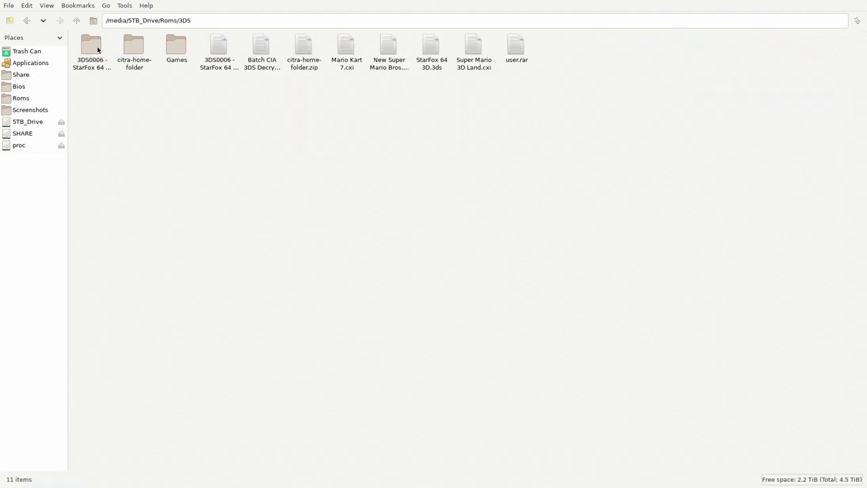
double_click(173, 46)
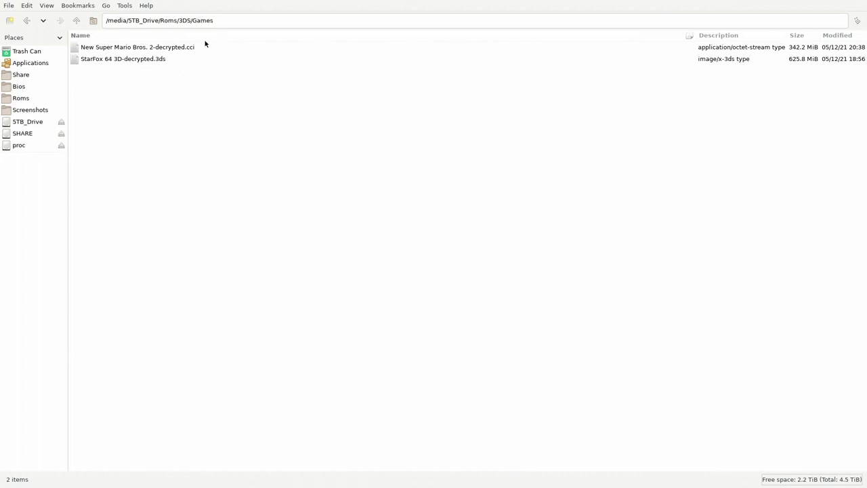
left_click(168, 62)
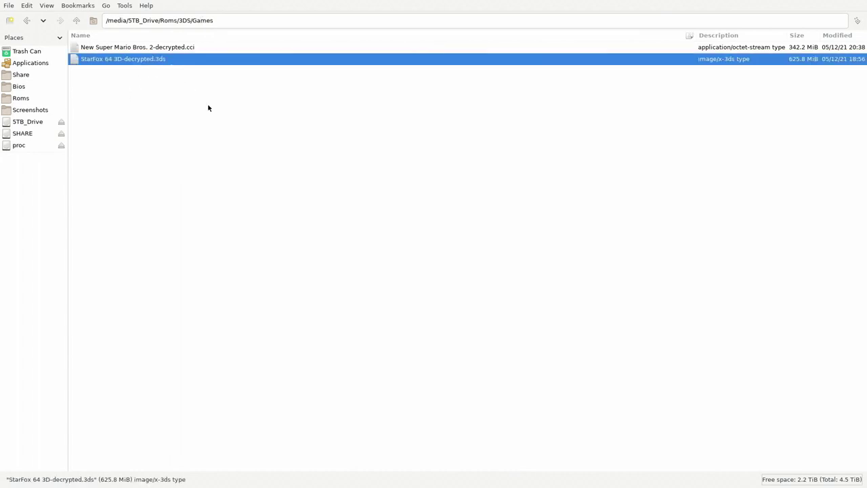
key("ctrl+a")
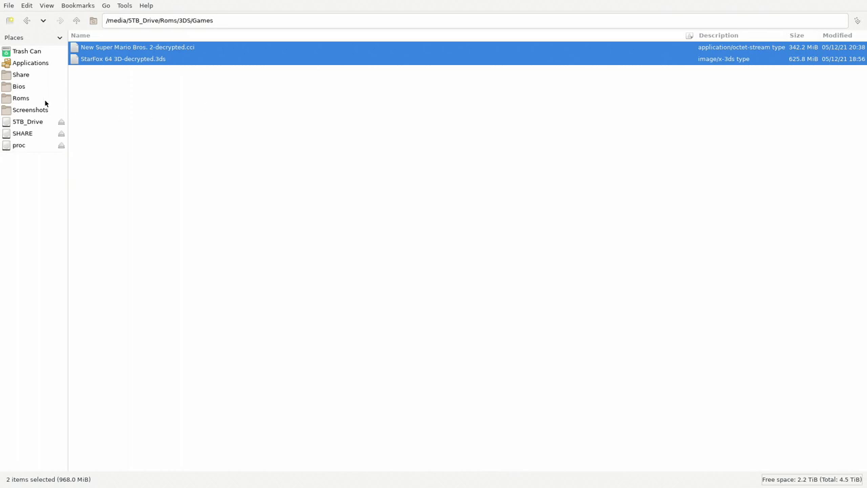
left_click(20, 98)
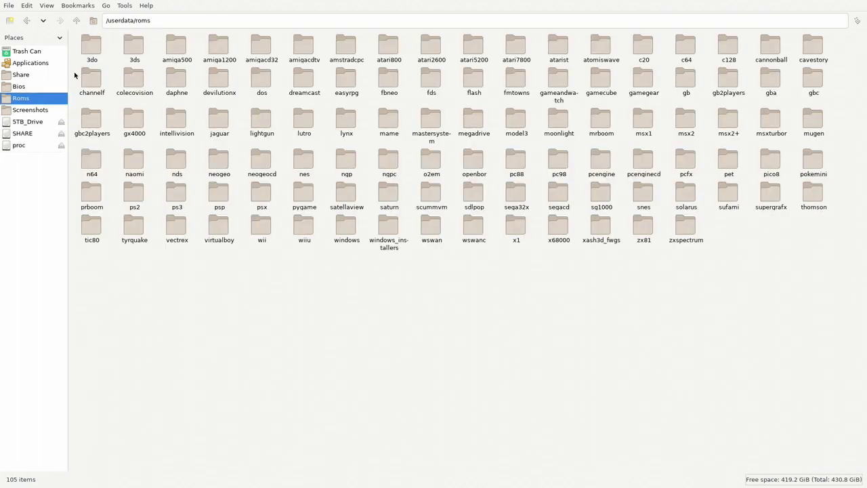
double_click(129, 52)
right_click(152, 166)
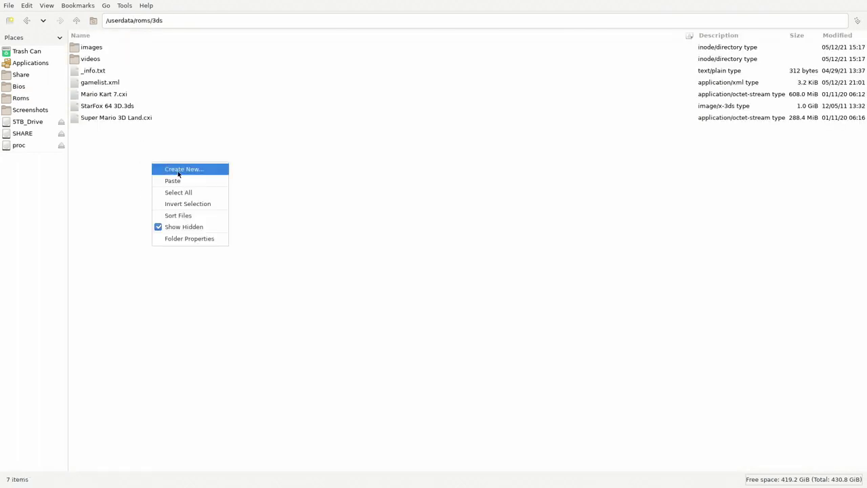
left_click(187, 181)
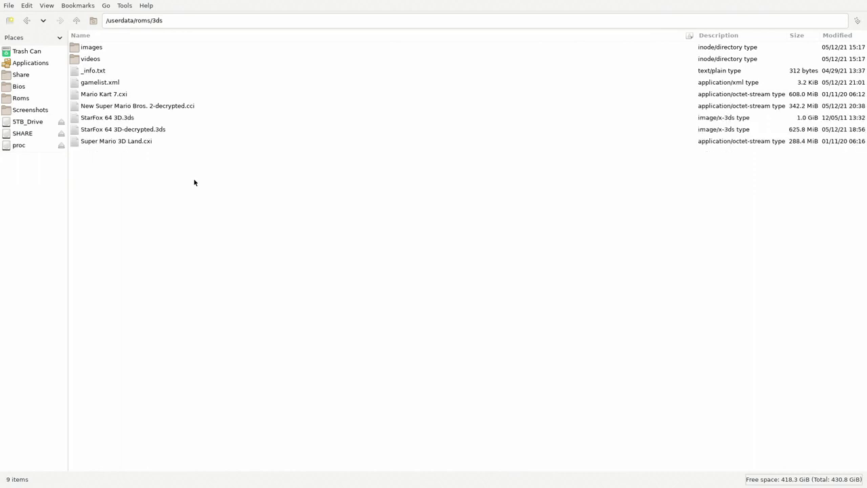
Move the encrypted StarFox 64 3D.3ds to the trash.
left_click(128, 117)
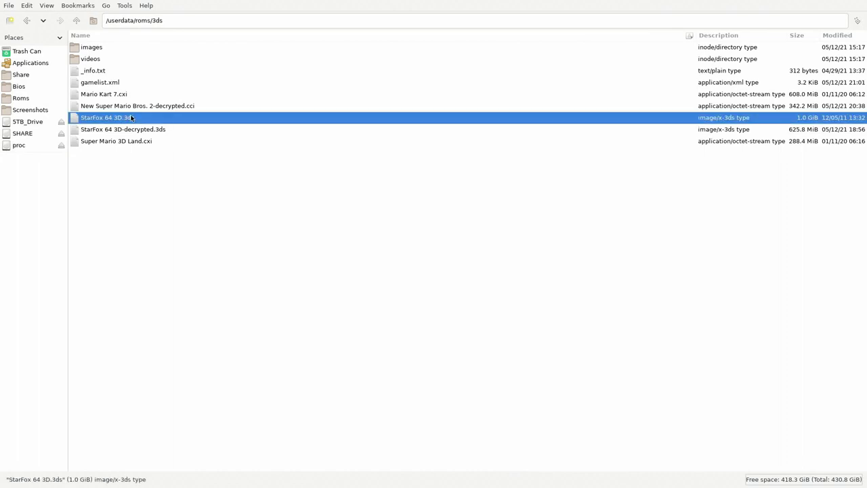
right_click(129, 119)
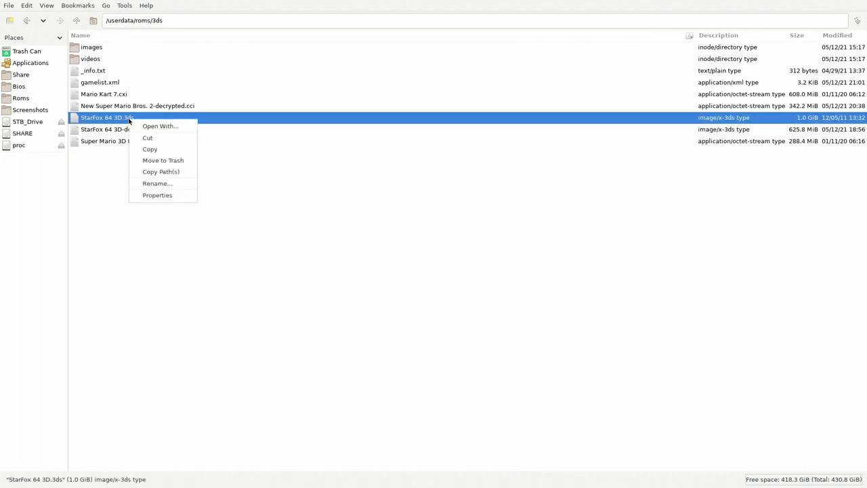
left_click(159, 161)
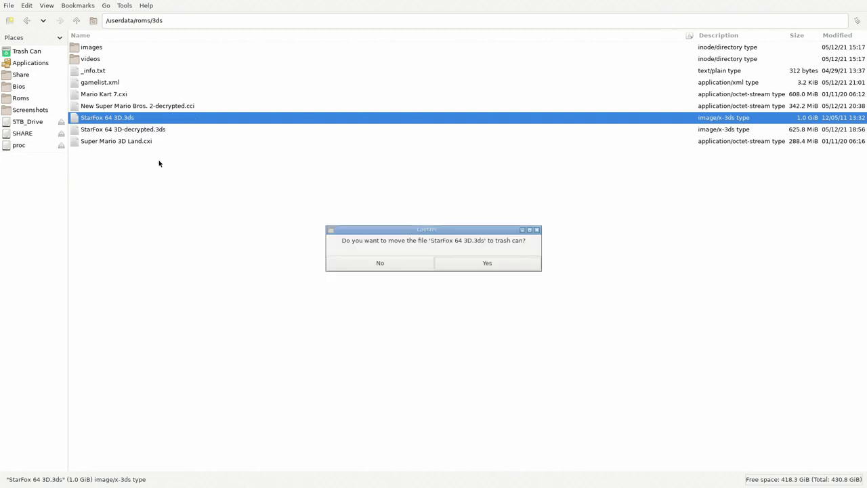
left_click(474, 264)
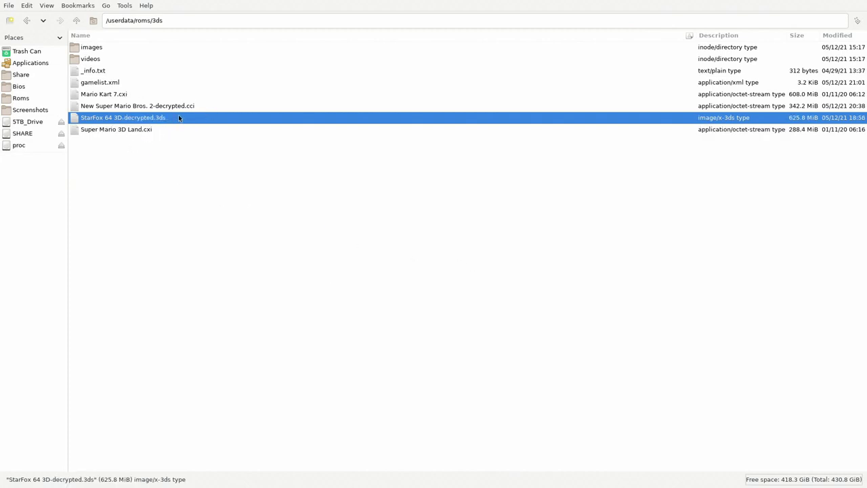
Check the accepted ROM extensions in _info.txt in /userdata/roms/3ds, and close the file.
double_click(97, 71)
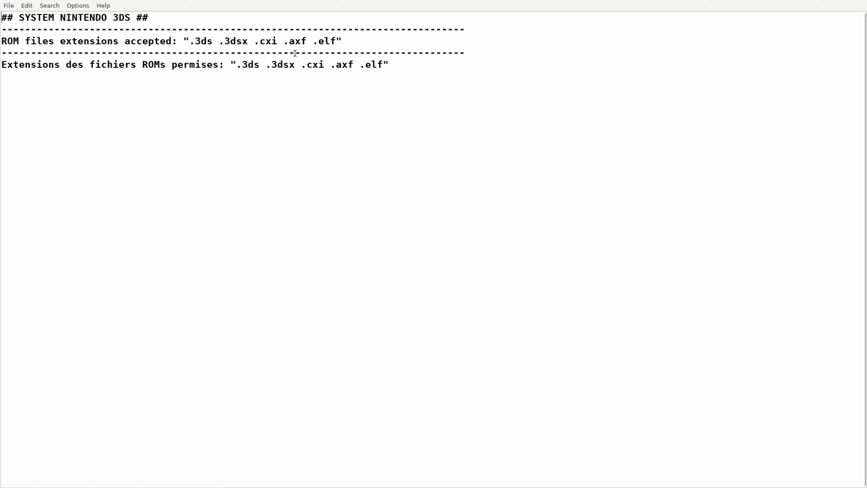
left_click(7, 6)
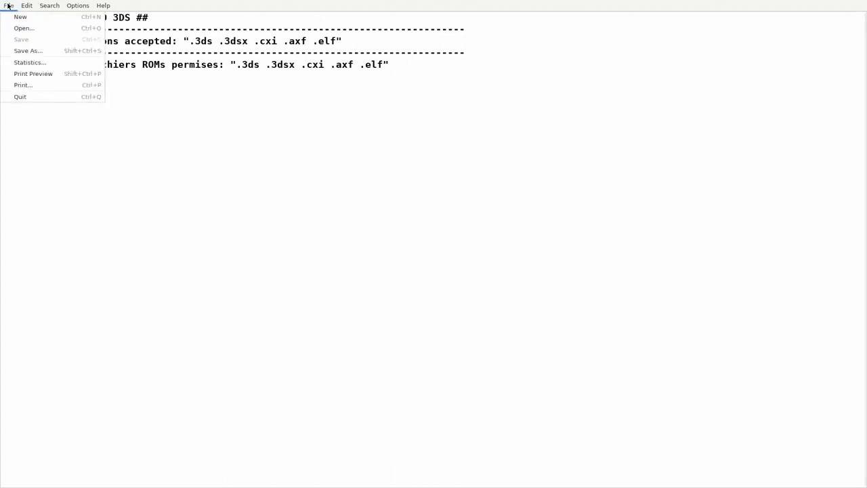
left_click(17, 98)
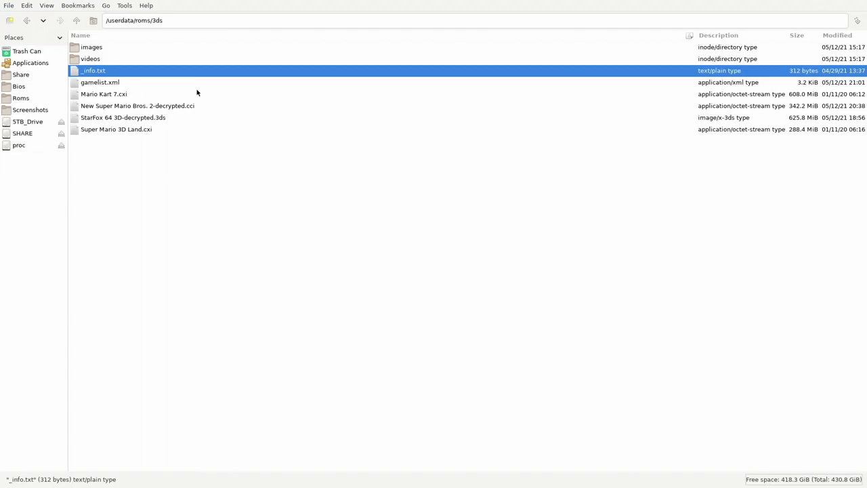
Go to the /usr/share/emulationstation folder and show its contents as a detailed list.
left_click(26, 77)
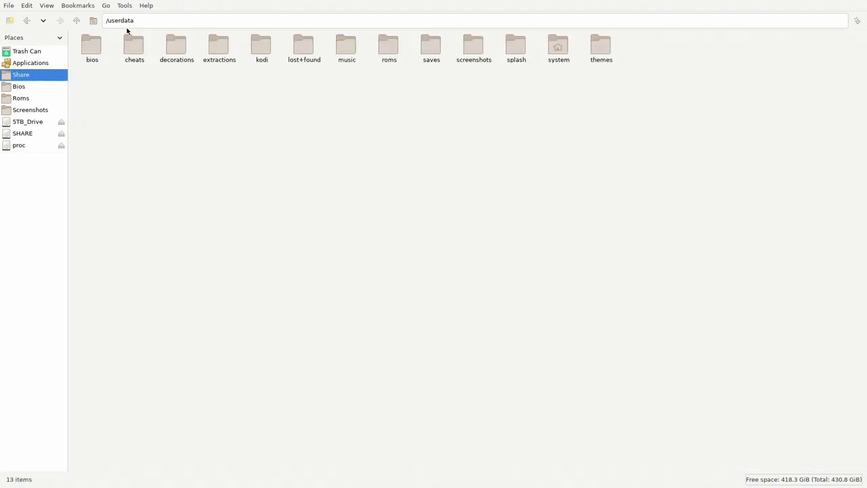
left_click(76, 20)
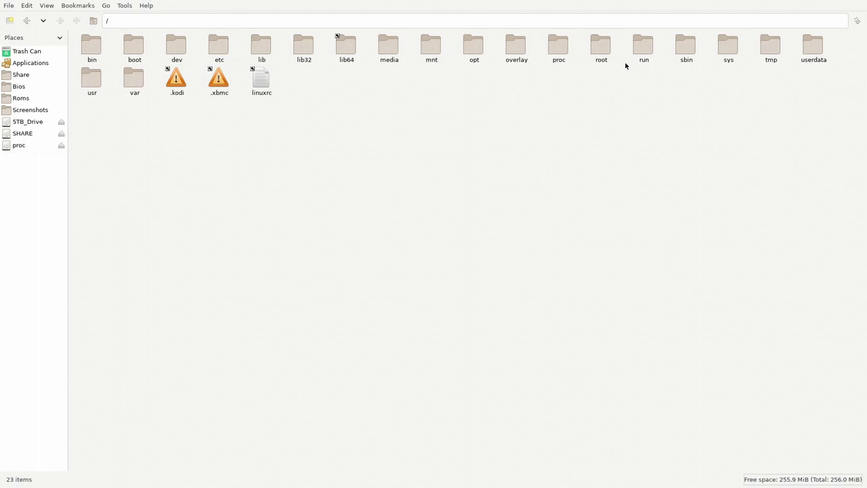
left_click(89, 85)
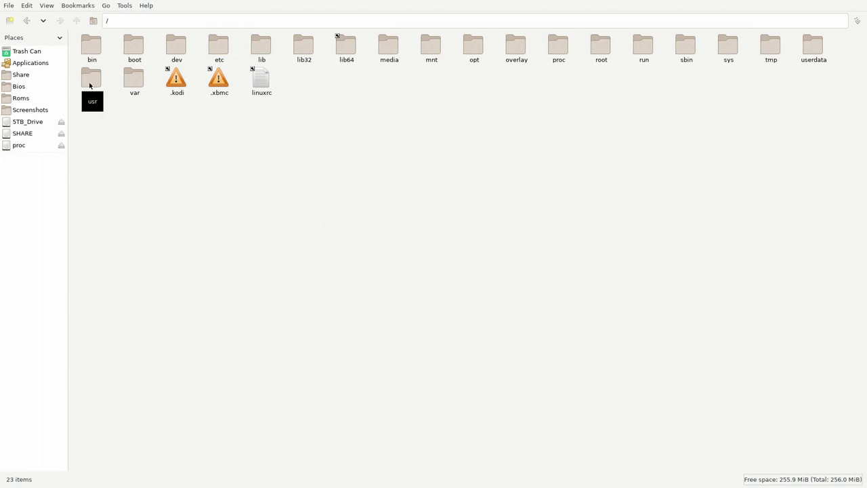
double_click(89, 84)
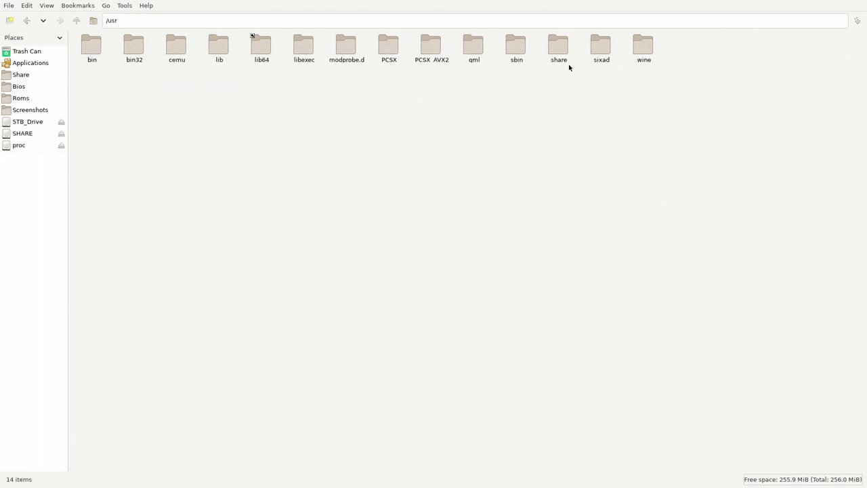
double_click(559, 45)
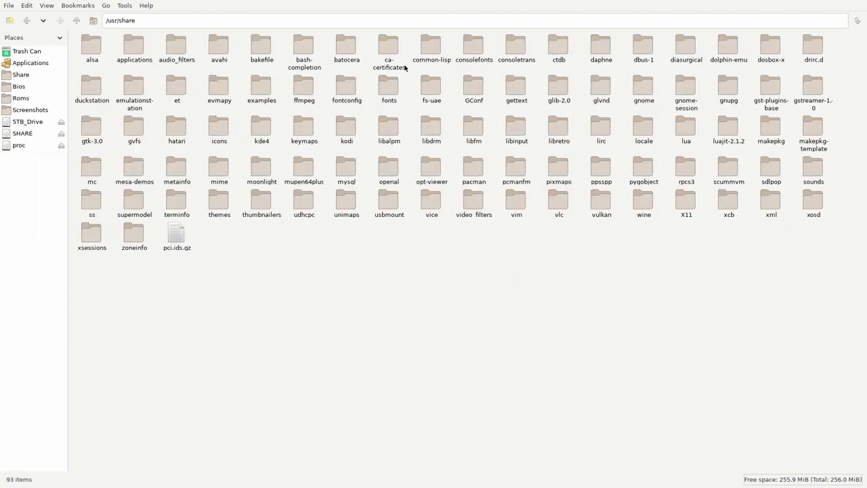
double_click(136, 103)
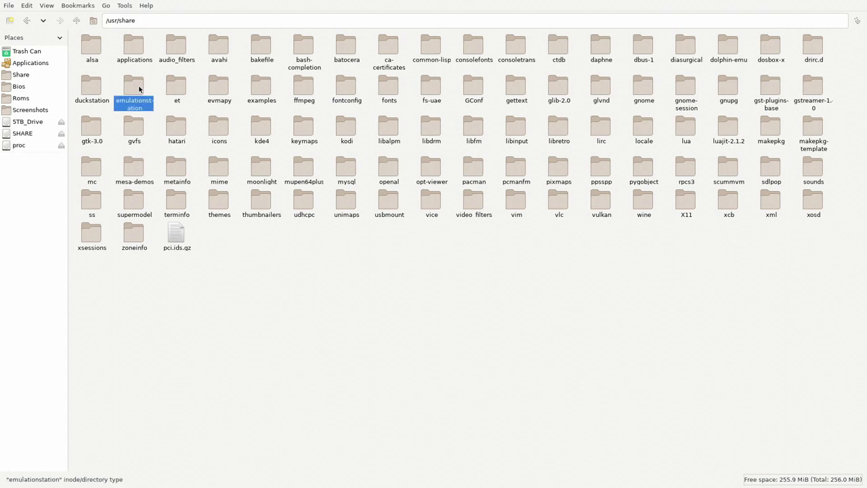
left_click(47, 5)
mouse_move(74, 50)
left_click(226, 84)
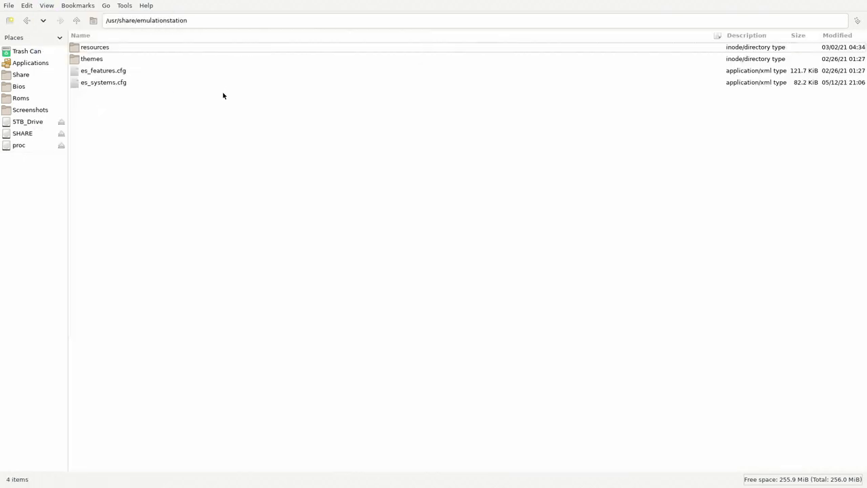
In es_systems.cfg, add .cci to the Nintendo 3DS system's extension line, then save and close the file.
left_click(122, 84)
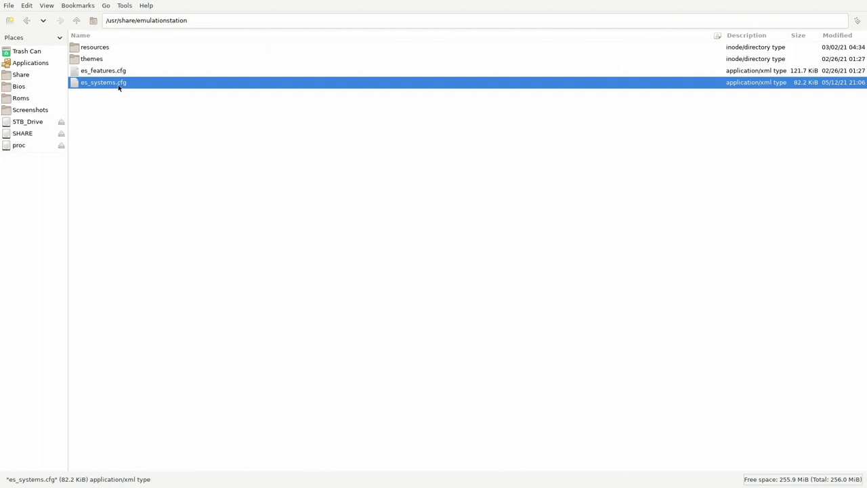
double_click(119, 86)
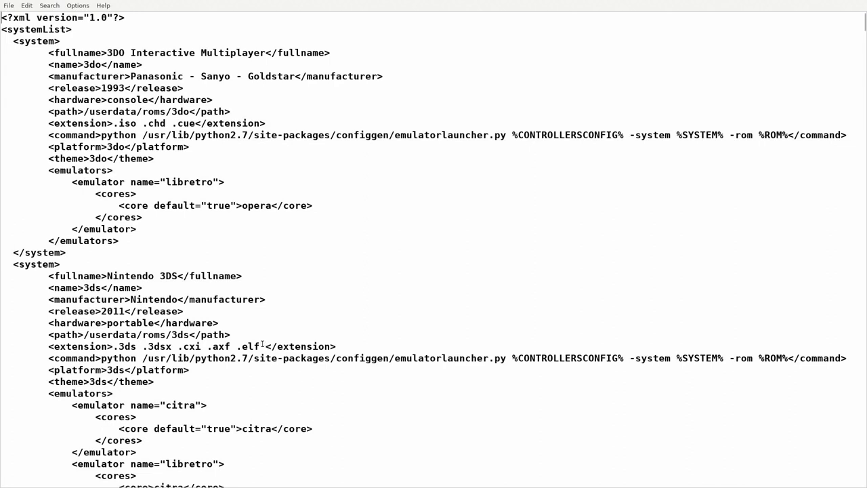
type(".cci")
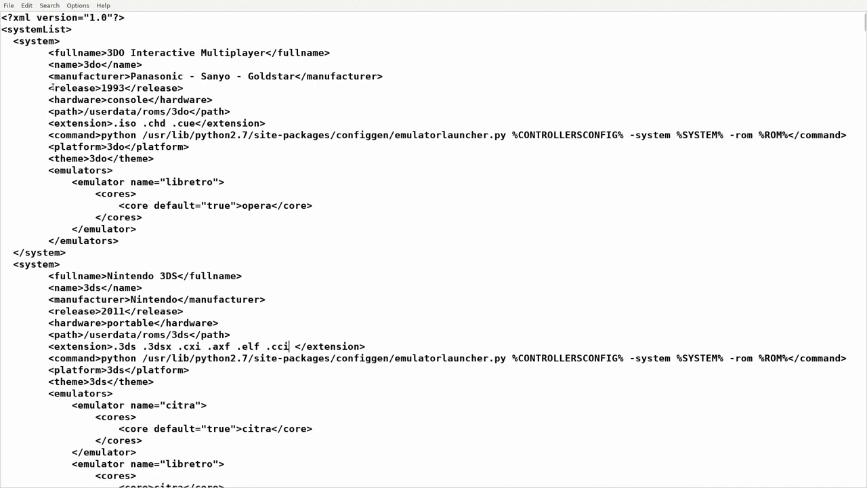
left_click(10, 6)
left_click(21, 39)
left_click(9, 6)
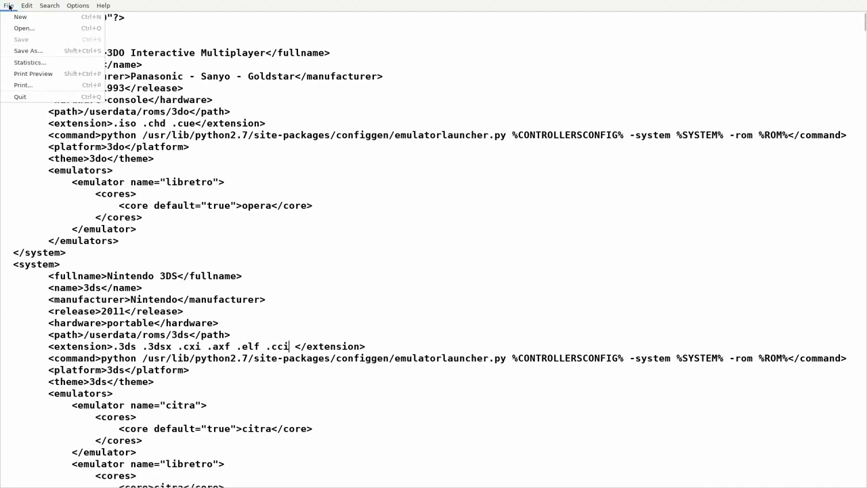
left_click(29, 97)
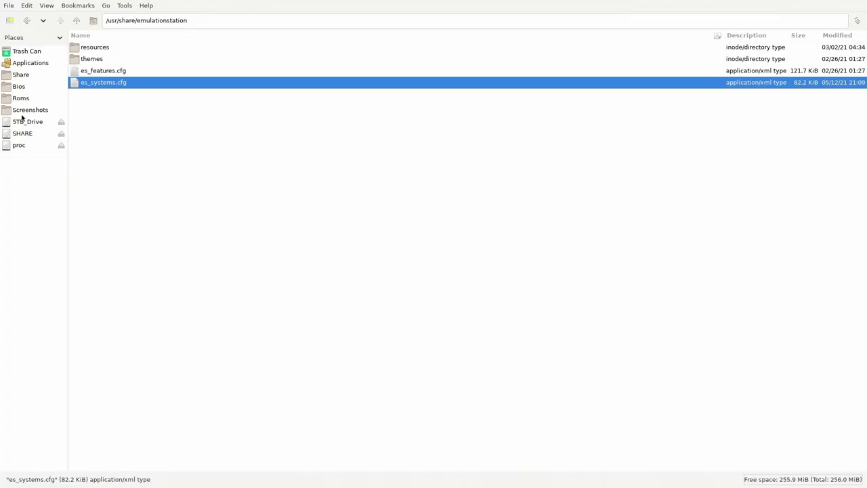
Close the file manager and update Batocera's games lists.
left_click(8, 6)
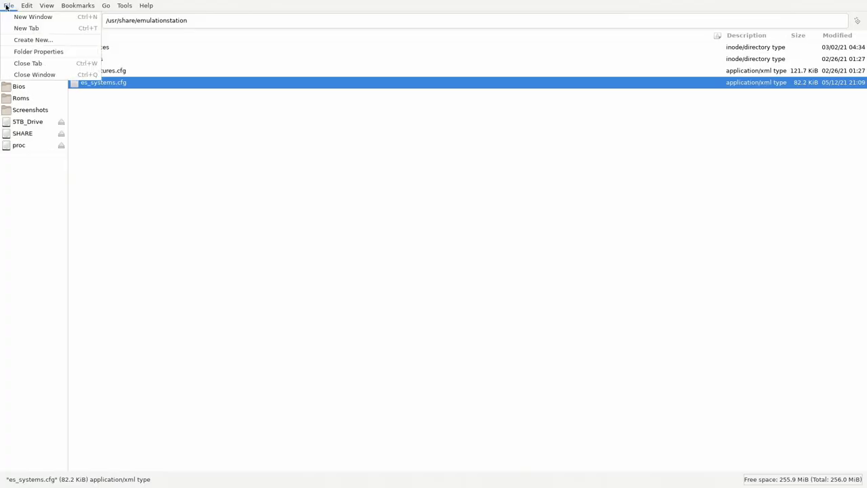
left_click(17, 76)
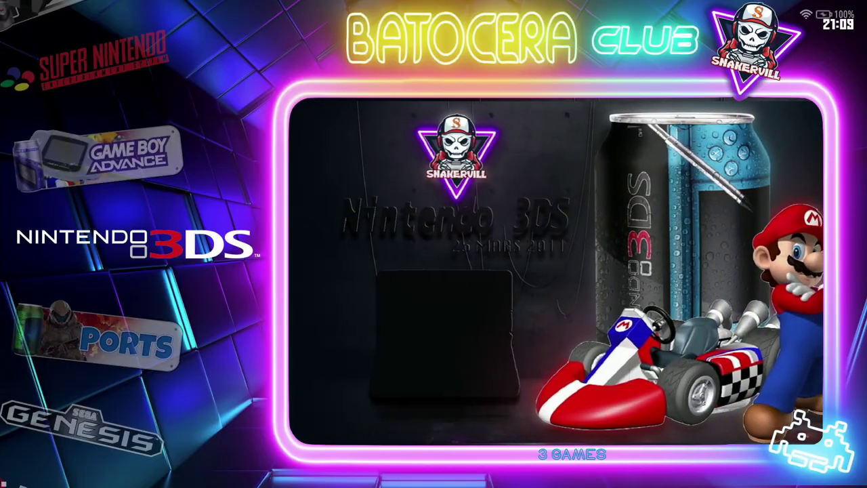
key("Escape")
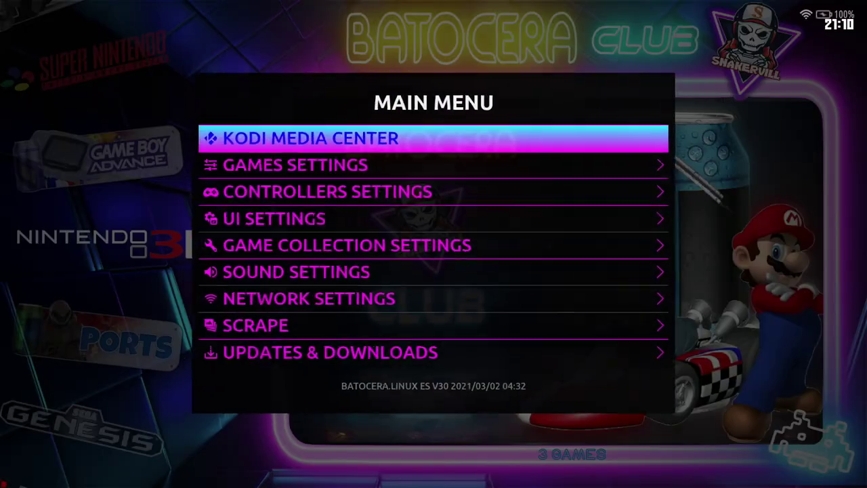
key("Down")
key("Return")
key("Return")
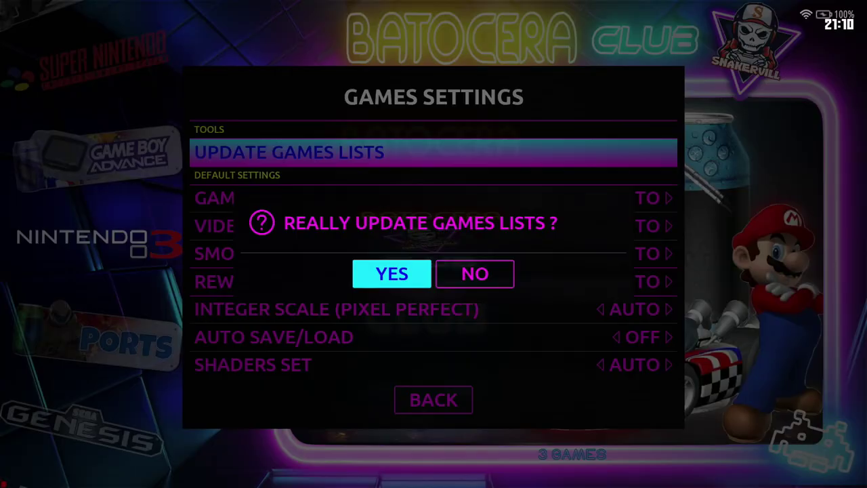
key("Return")
Open the Nintendo 3DS game list and launch New Super Mario Bros. 2-decrypted.
key("Return")
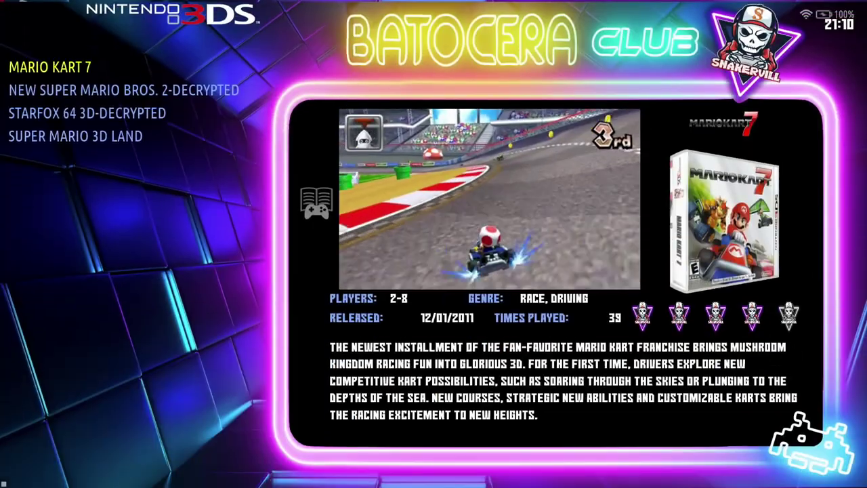
key("Down")
key("Down")
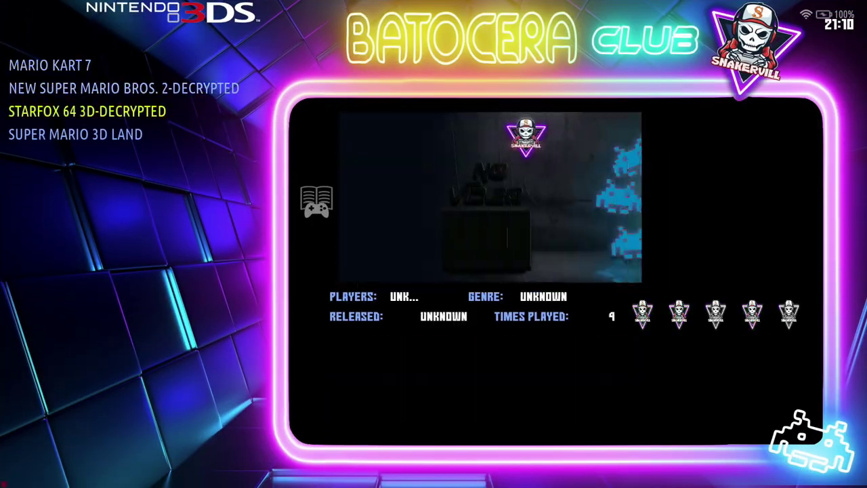
key("Up")
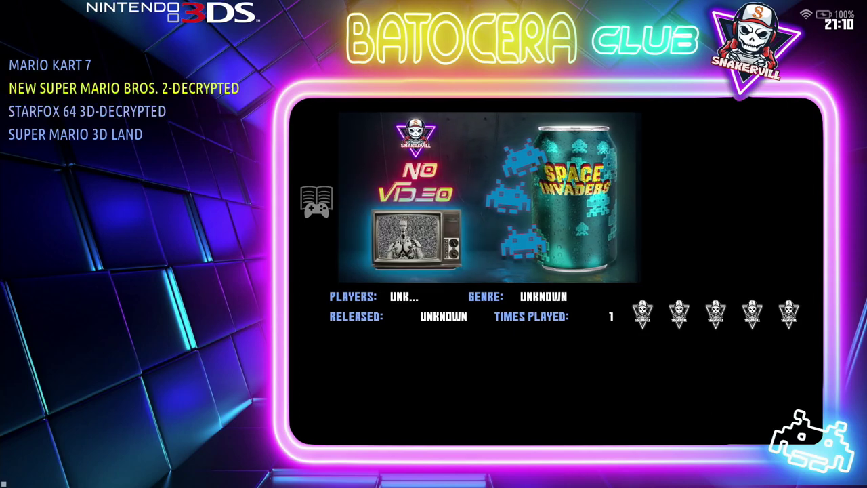
key("Return")
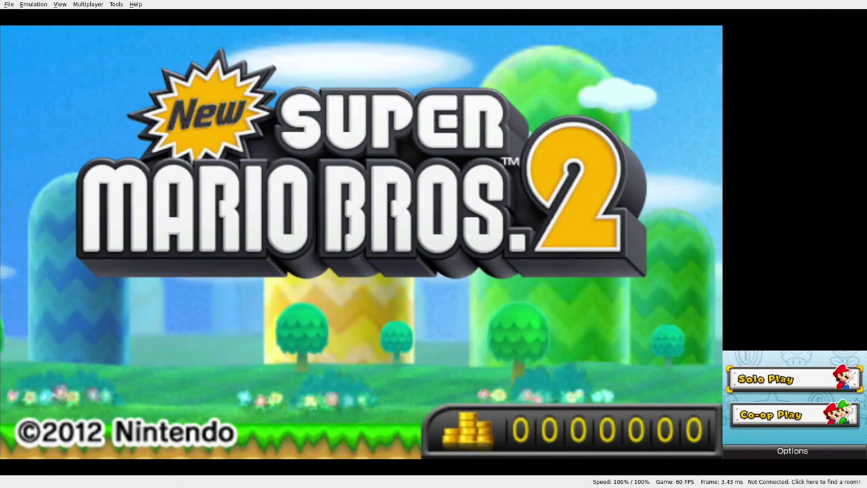
Switch the running game to full screen and start a Solo Play new game in file 1.
key("F11")
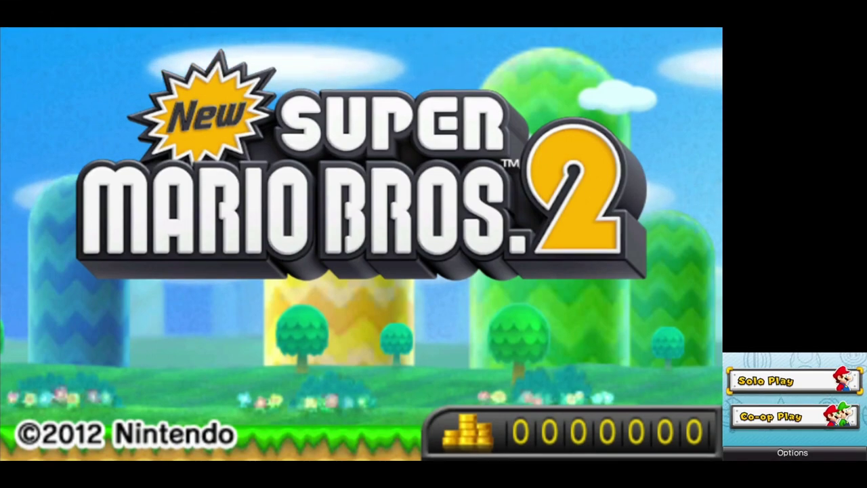
key("a")
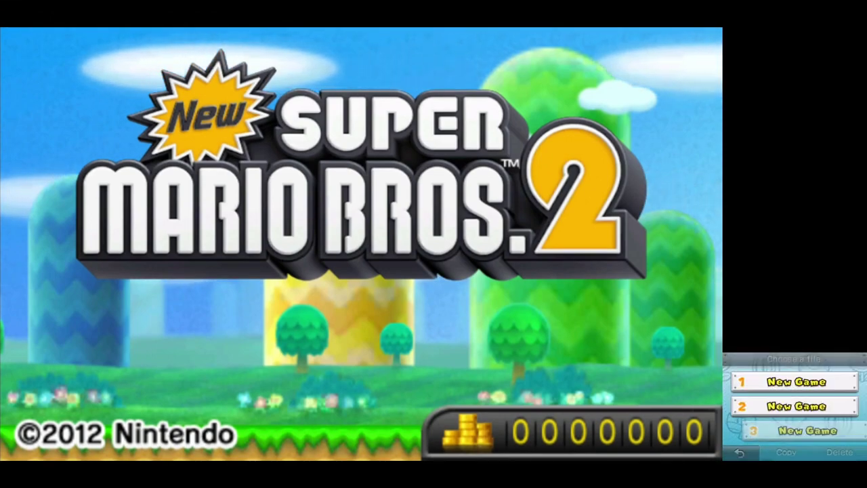
key("a")
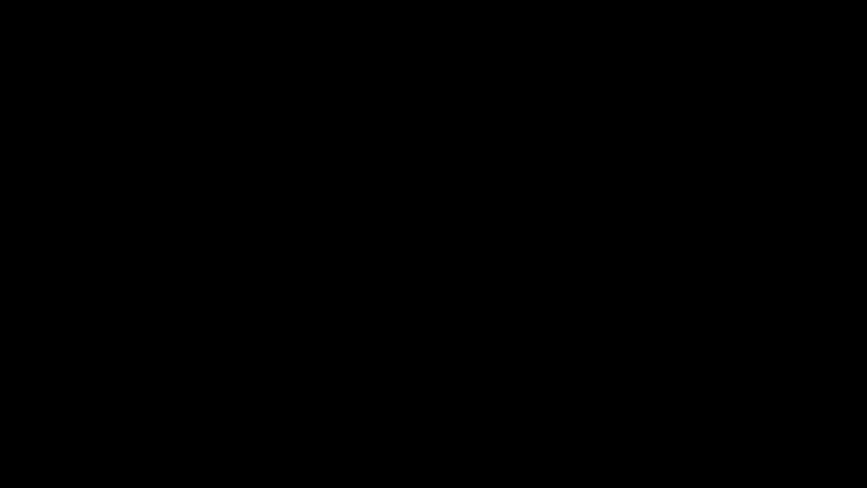